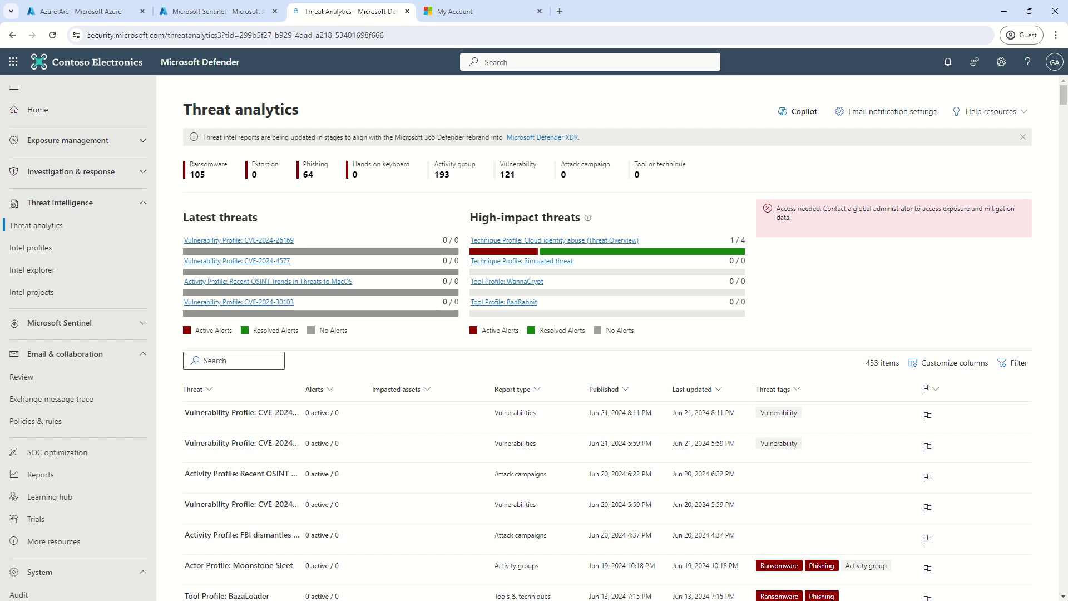
Open Sentinel's Threat intelligence page, which lists the single IPv4 indicator 192.2.23.32
left_click(143, 39)
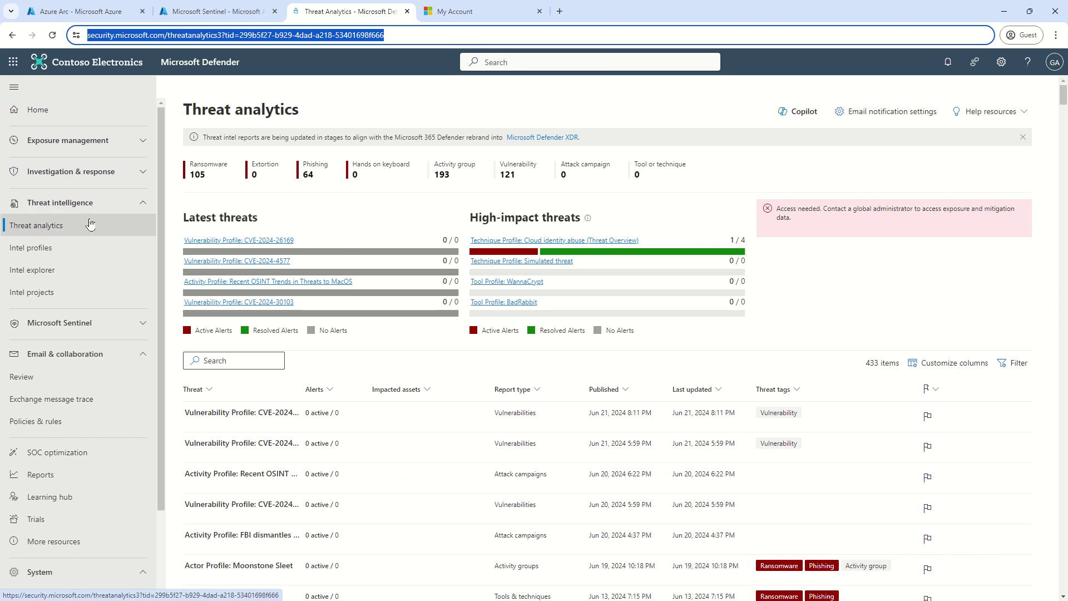
left_click(100, 204)
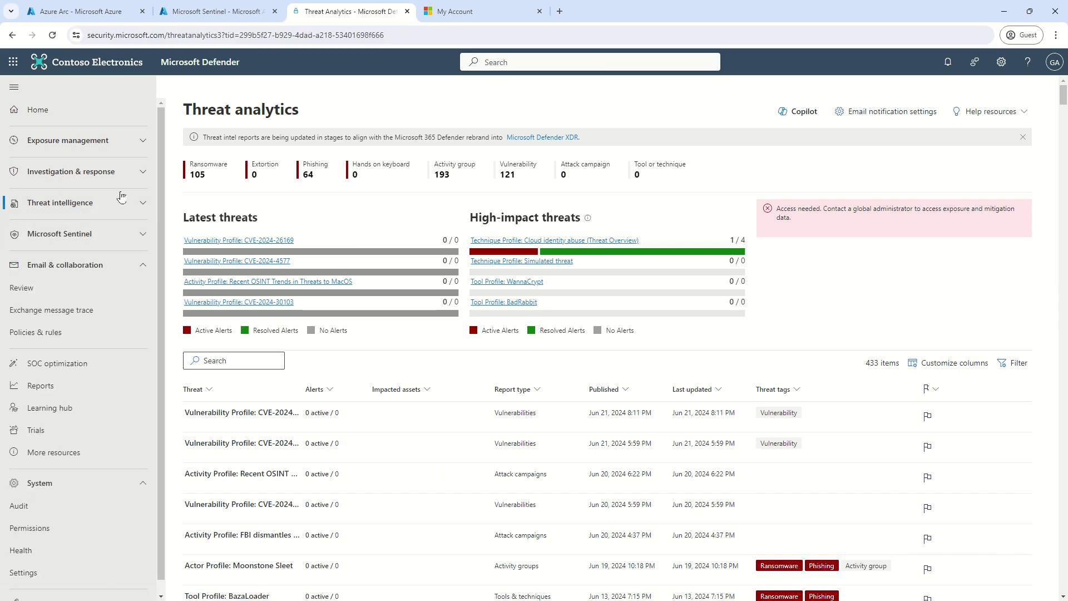
left_click(114, 35)
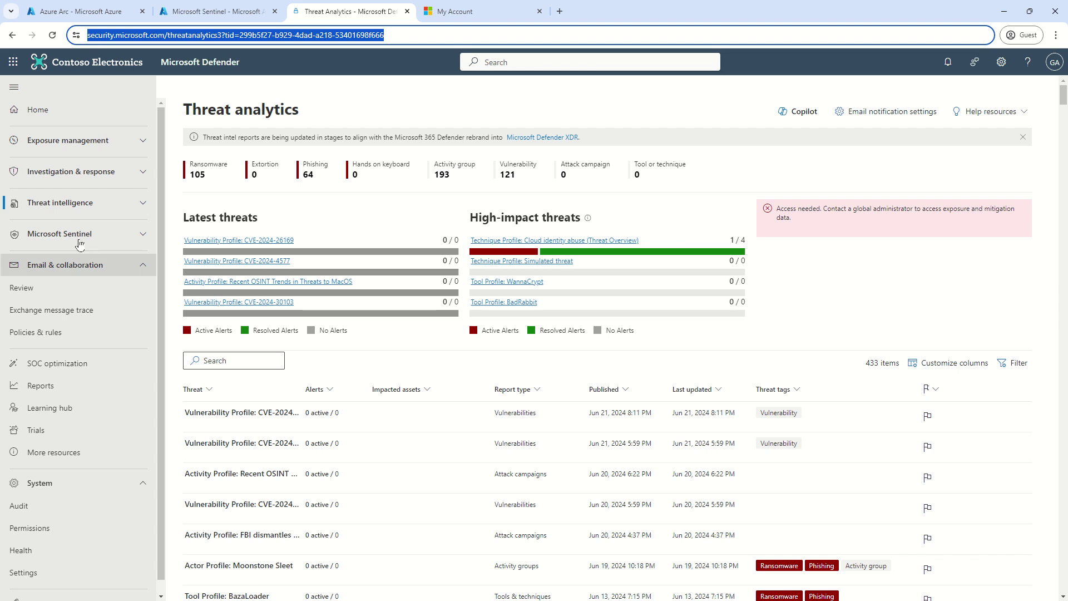
left_click(78, 203)
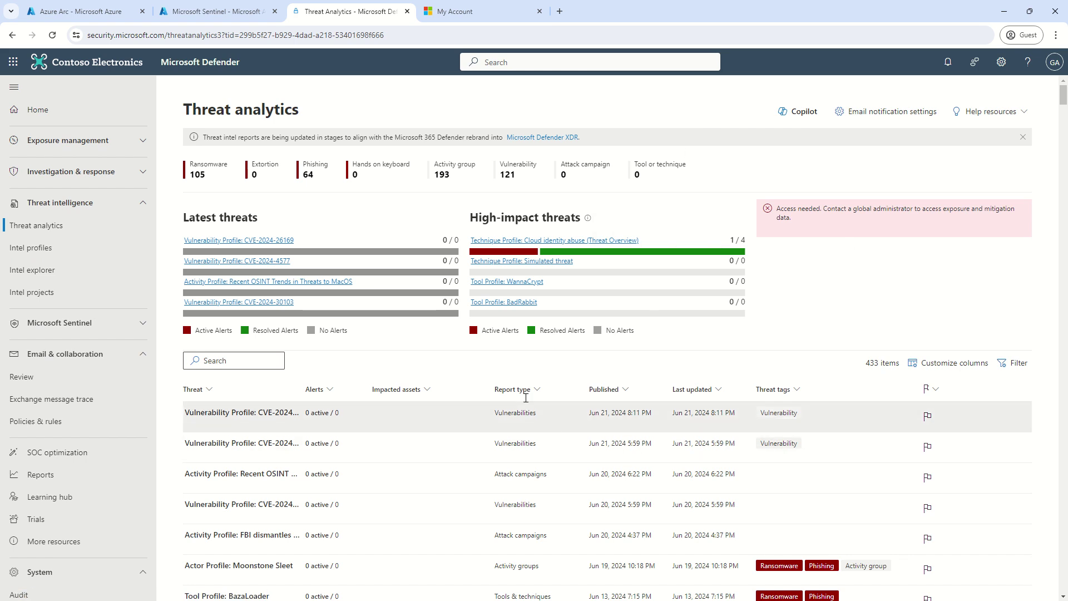
scroll(793, 328, "down", 3)
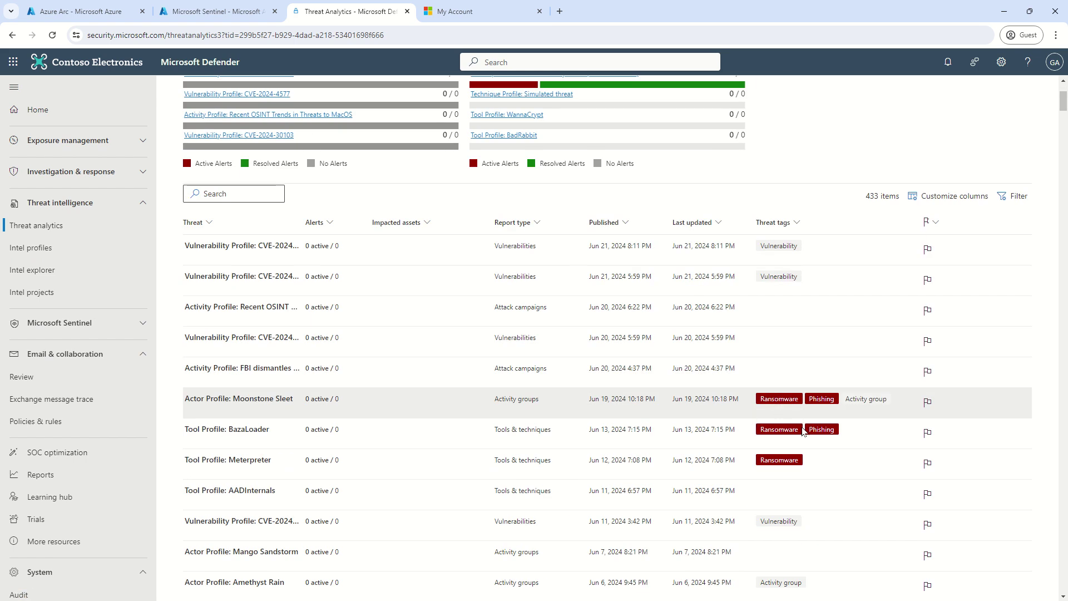
scroll(643, 381, "down", 5)
scroll(646, 382, "up", 5)
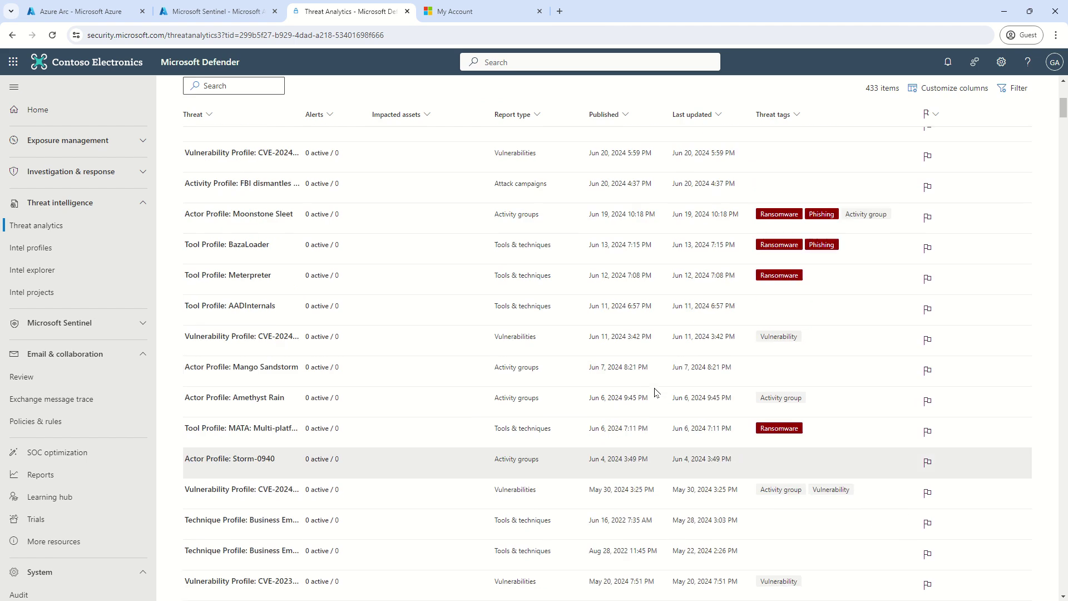
scroll(655, 412, "up", 3)
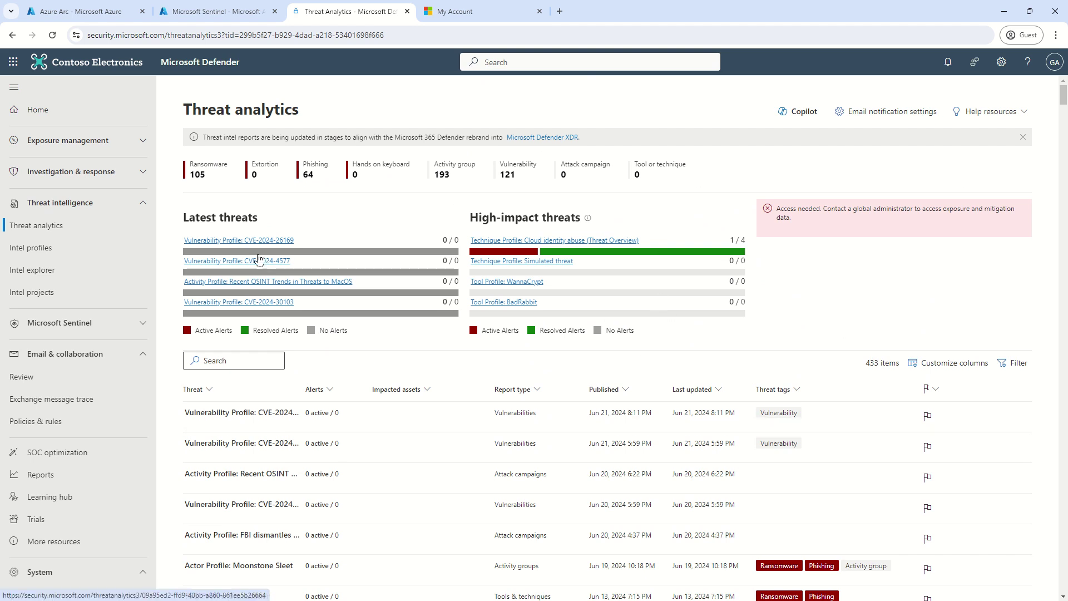
left_click(205, 14)
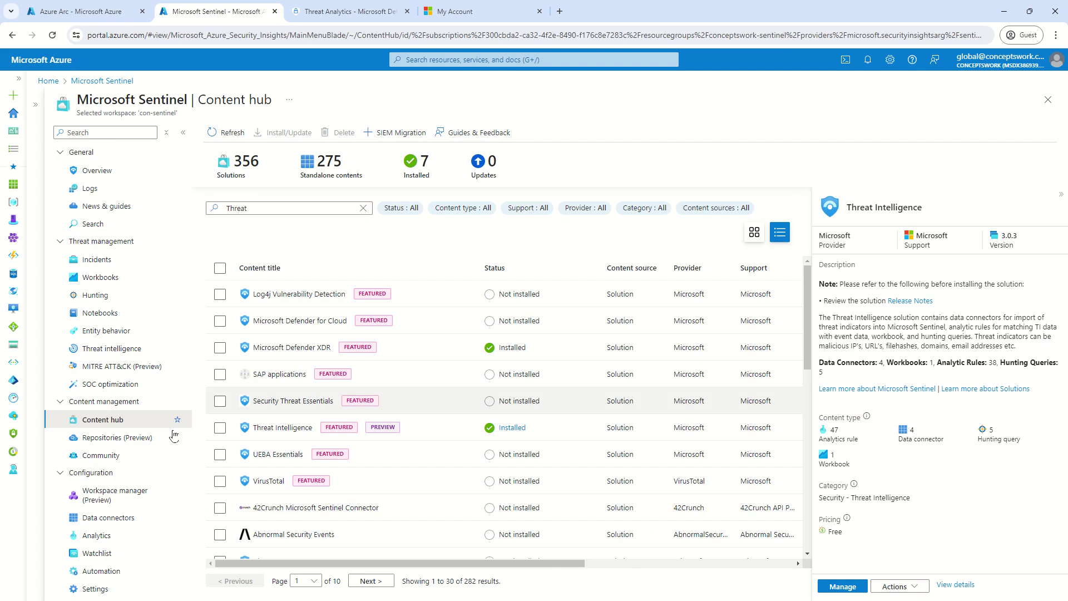
left_click(83, 348)
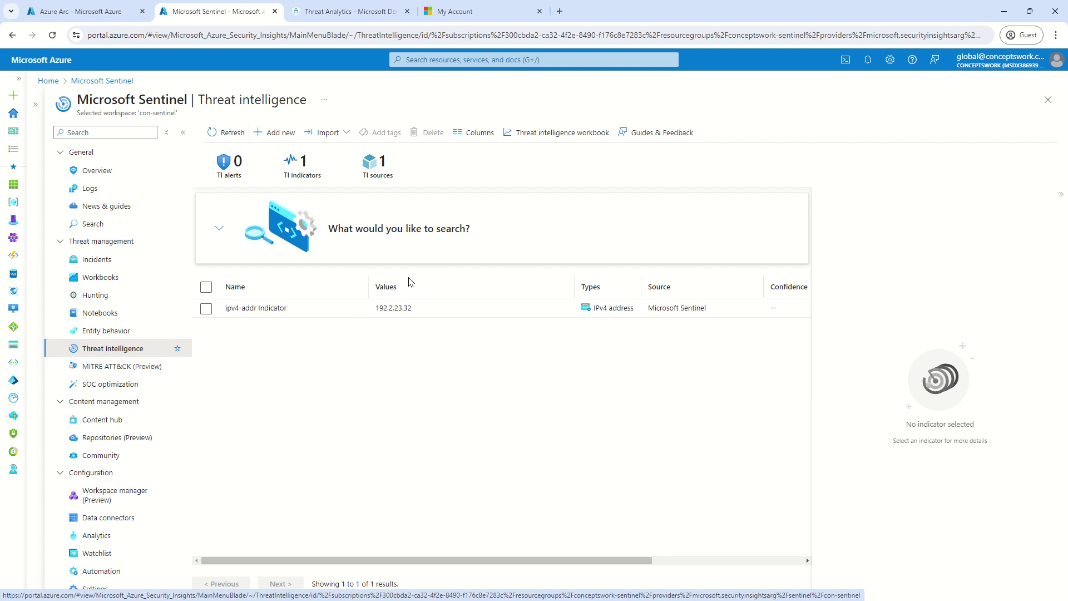
left_click(271, 135)
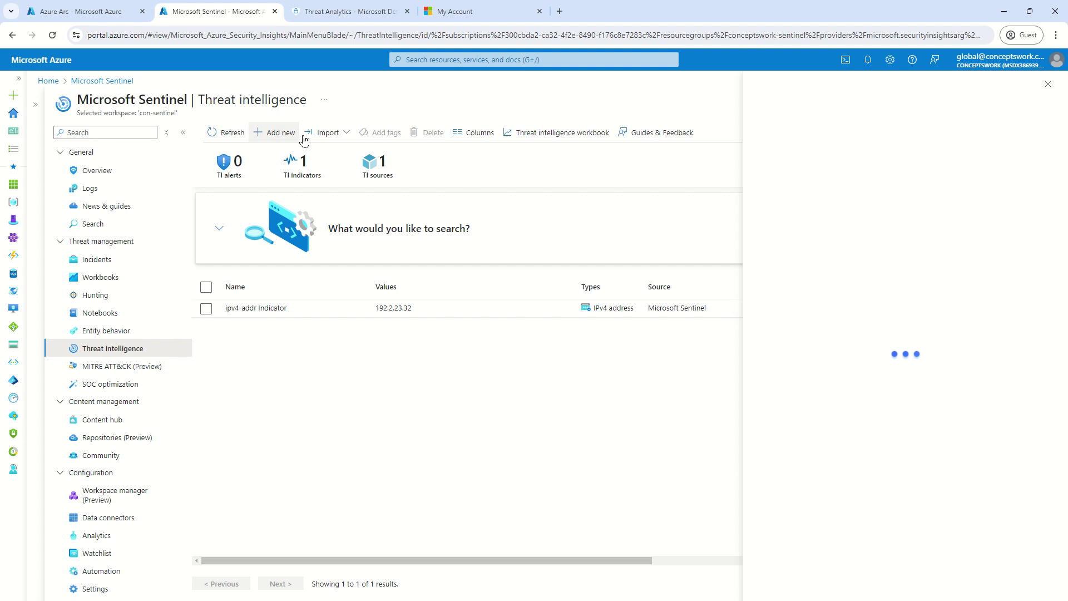
left_click(846, 141)
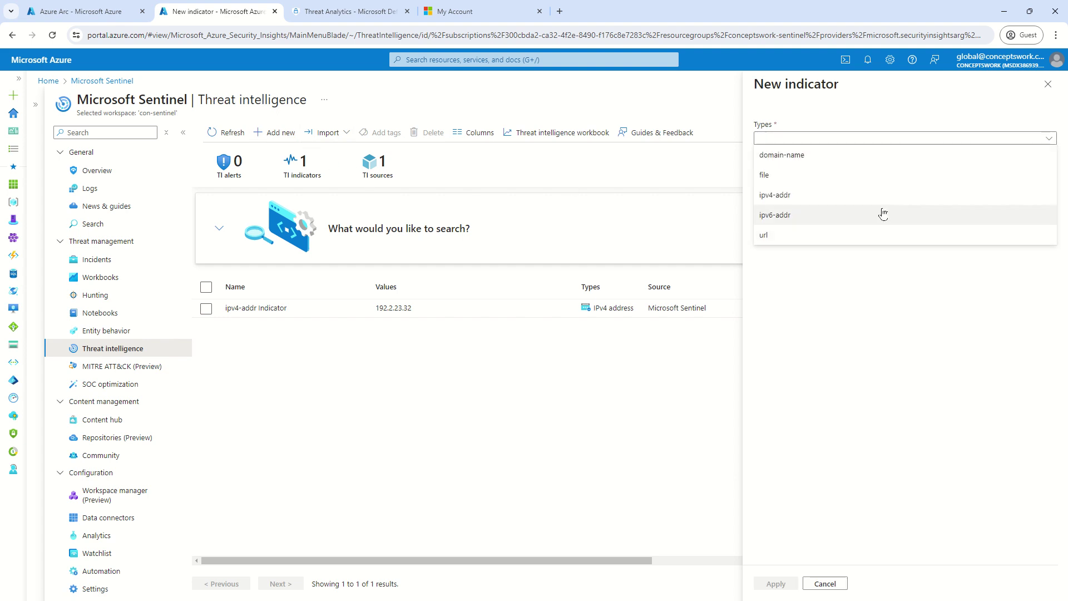
left_click(840, 161)
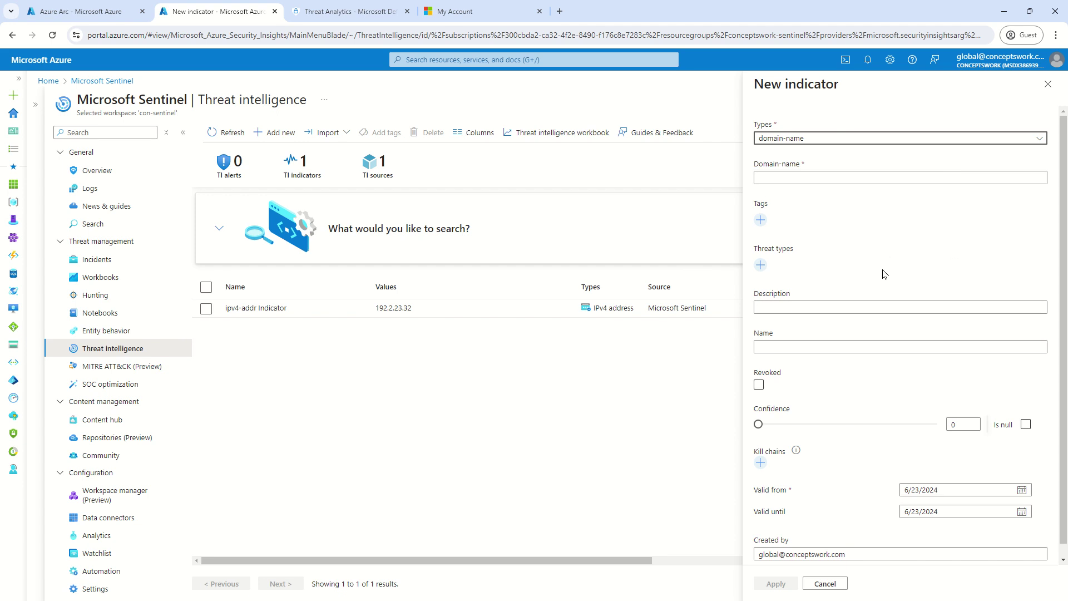
left_click(1048, 84)
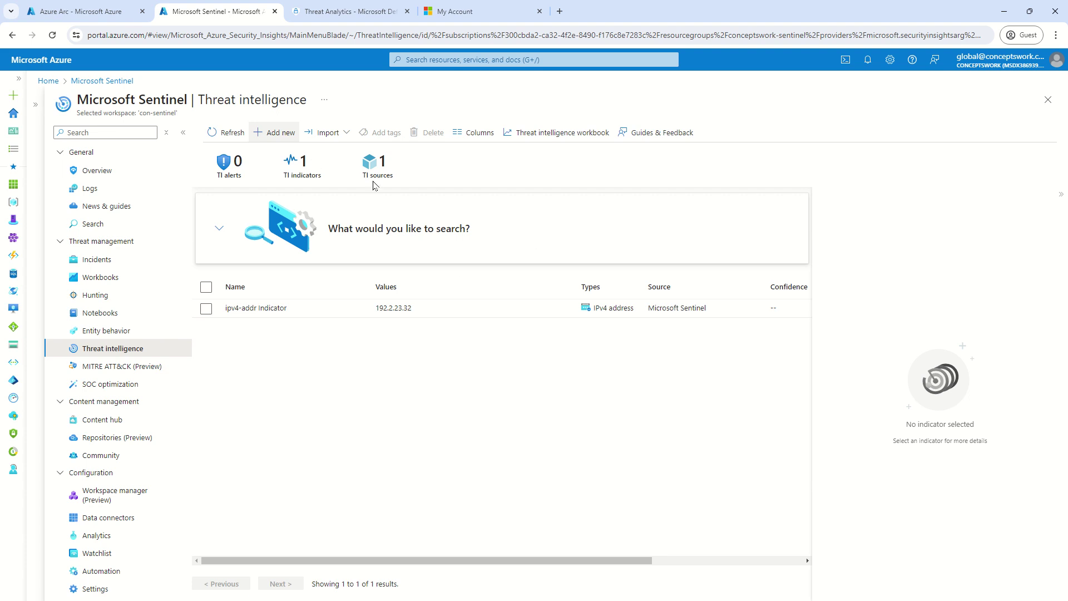
left_click(345, 13)
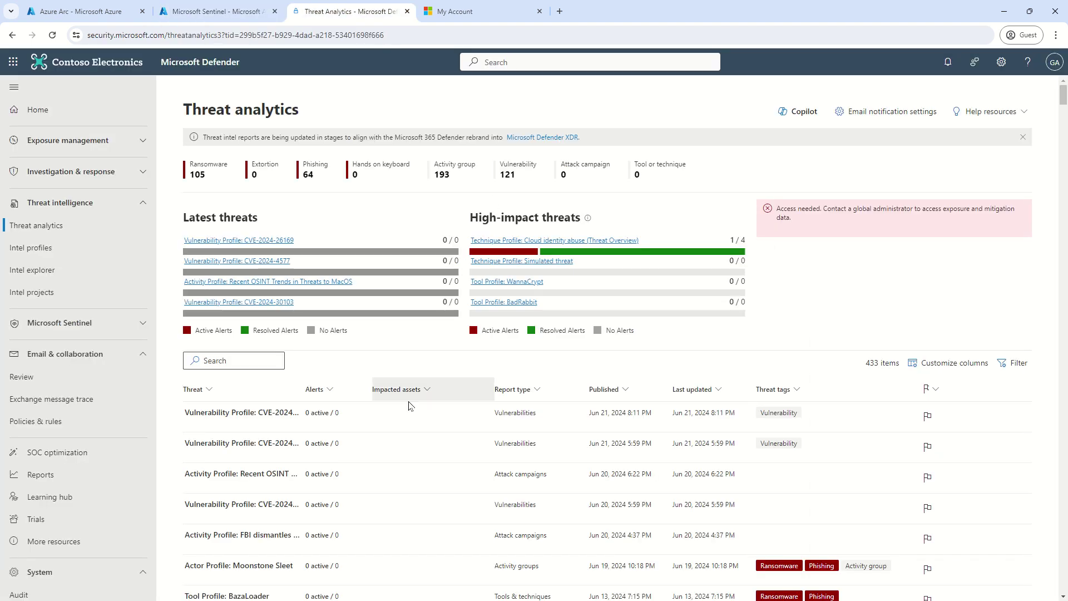
left_click(220, 11)
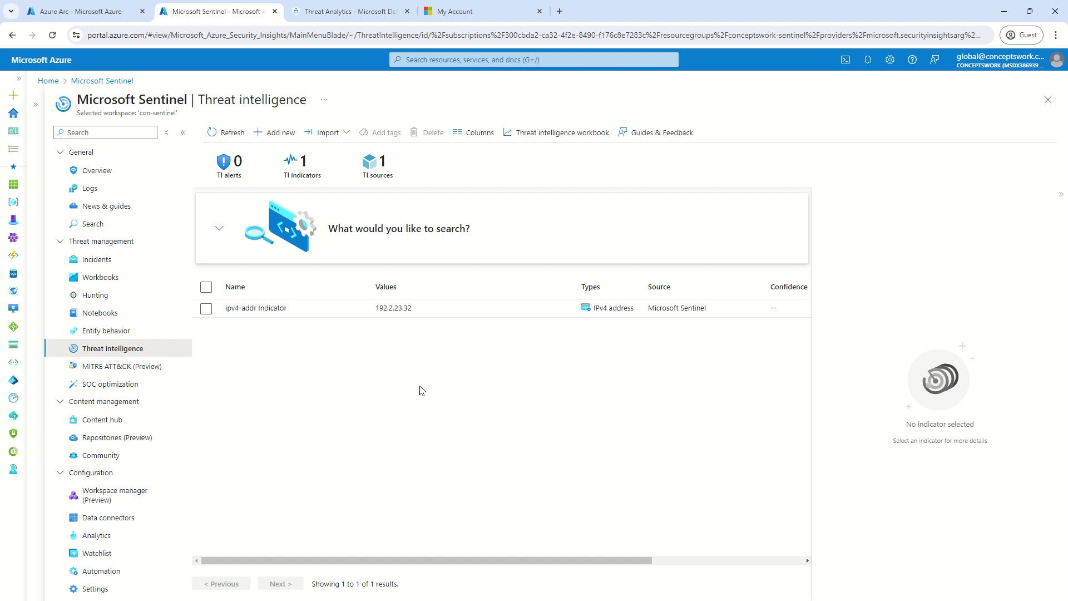
left_click(349, 12)
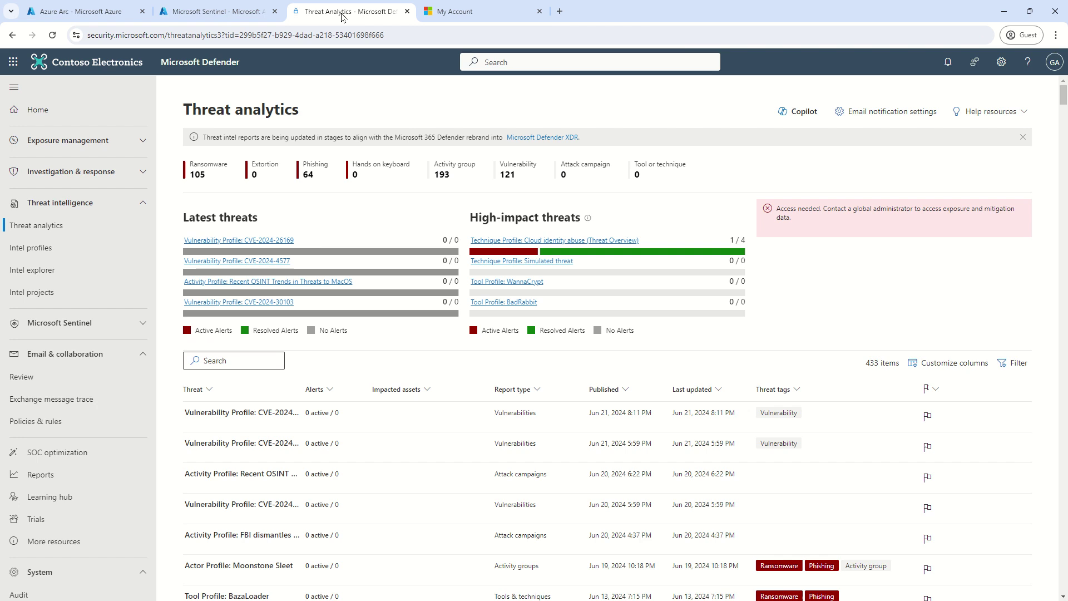
left_click(217, 12)
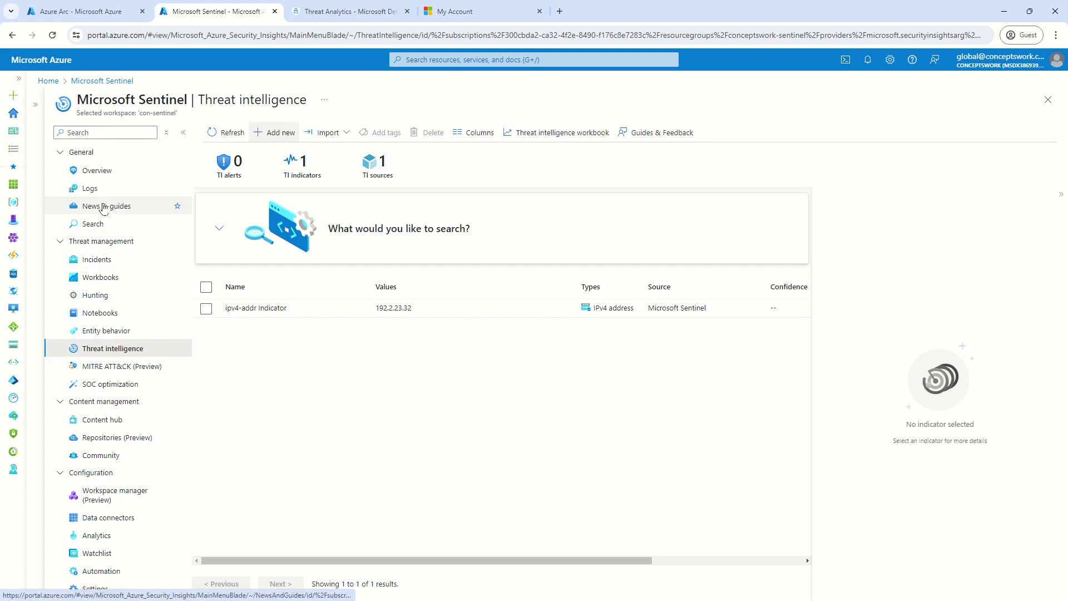
Replace the Logs query with ThreatIntelligenceIndicator and run it
left_click(89, 189)
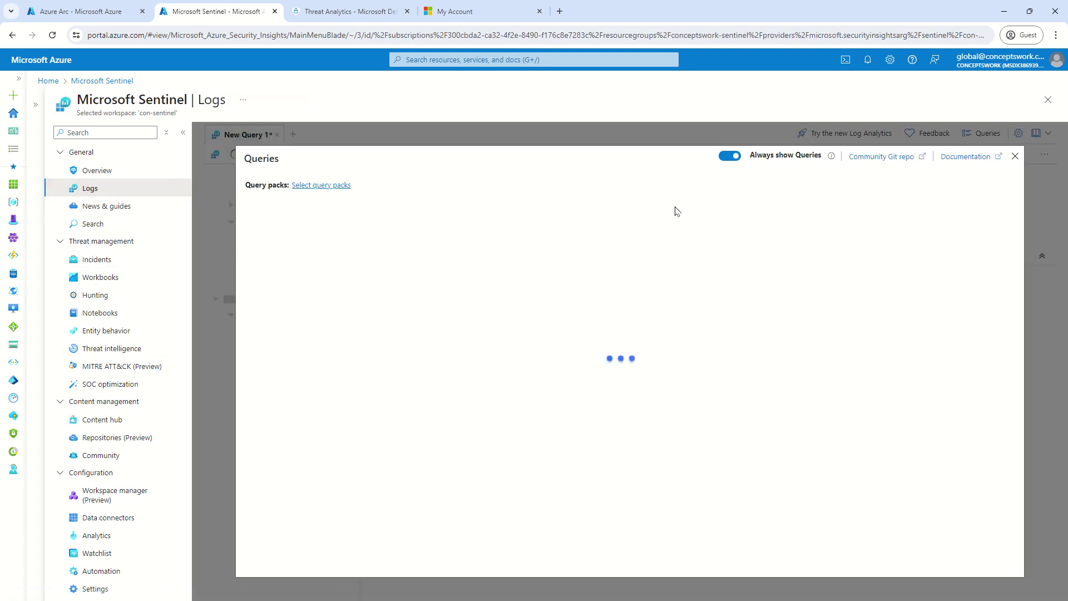
left_click(1015, 157)
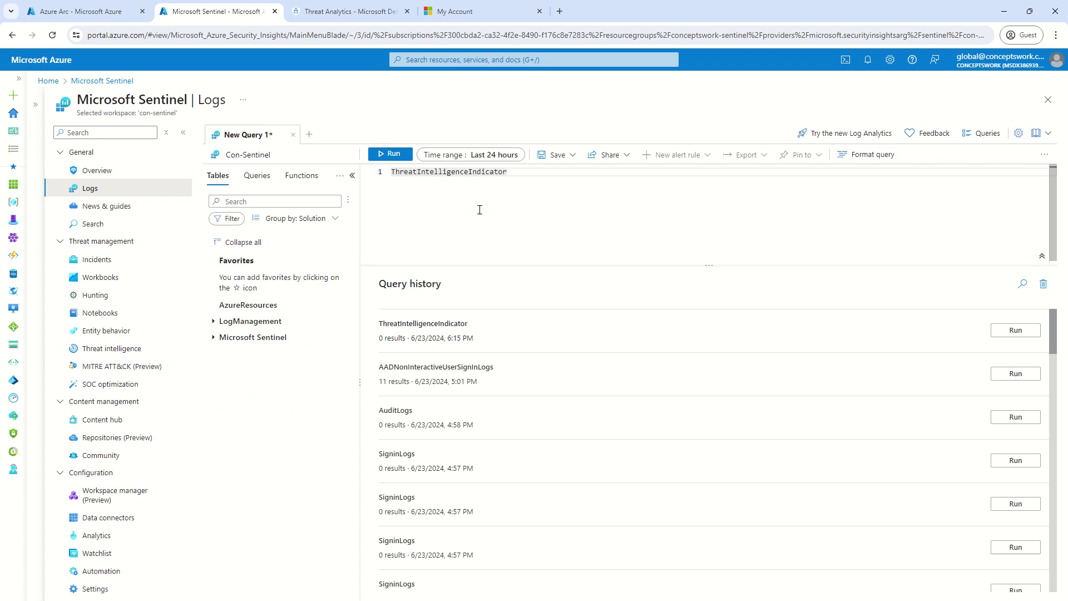
left_click_drag(507, 173, 391, 172)
key("BackSpace")
type("ThreatIntelligenceIndicator")
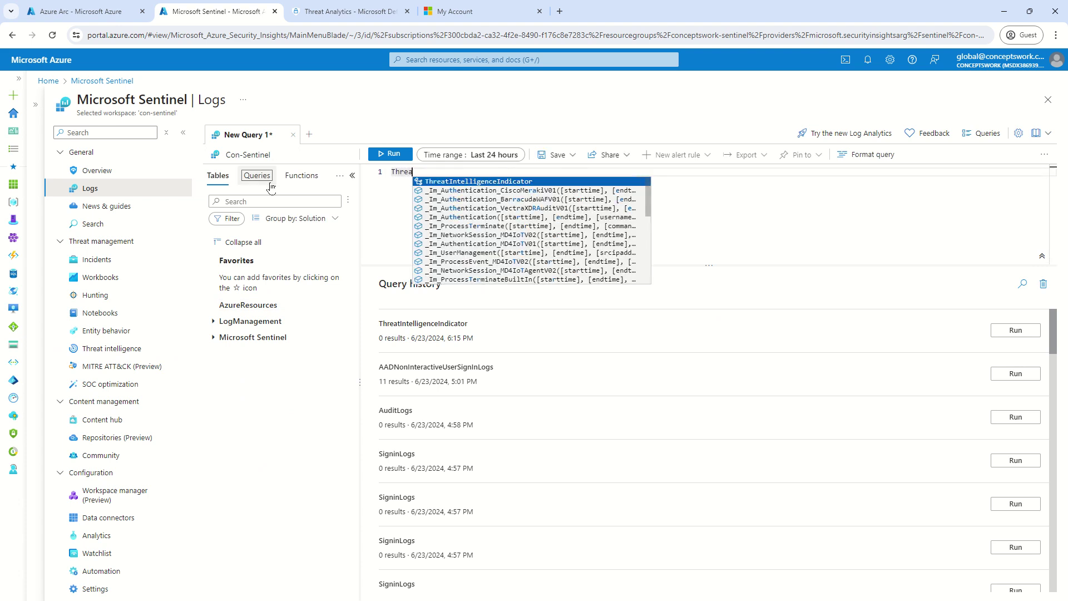
key("Return")
type("|")
key("BackSpace")
key("BackSpace")
key("BackSpace")
left_click(390, 153)
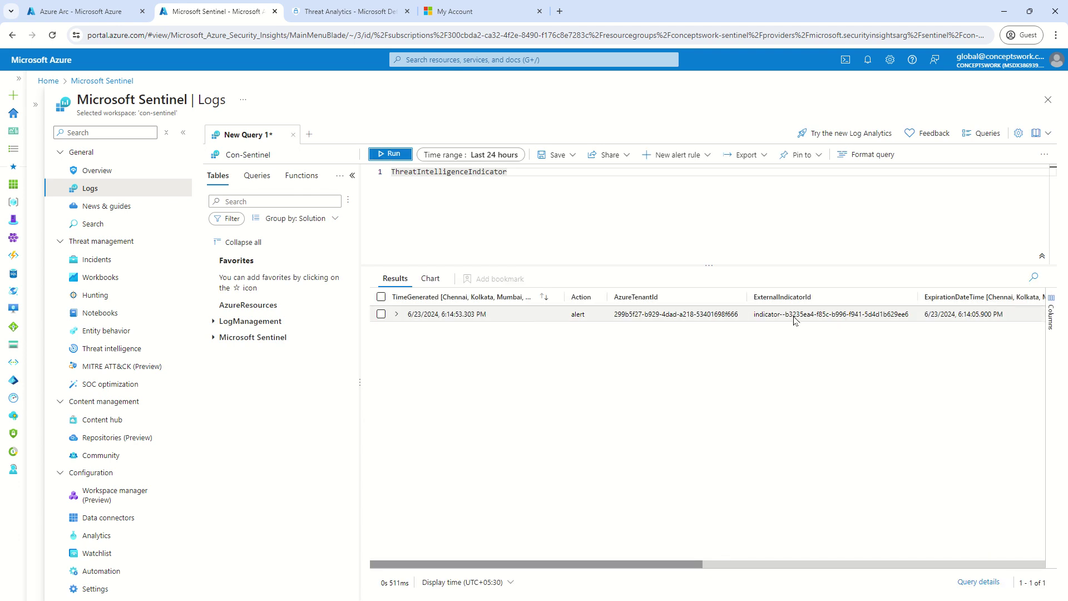
Check the result row for 192.2.23.32, then return to Threat intelligence
left_click_drag(530, 563, 825, 552)
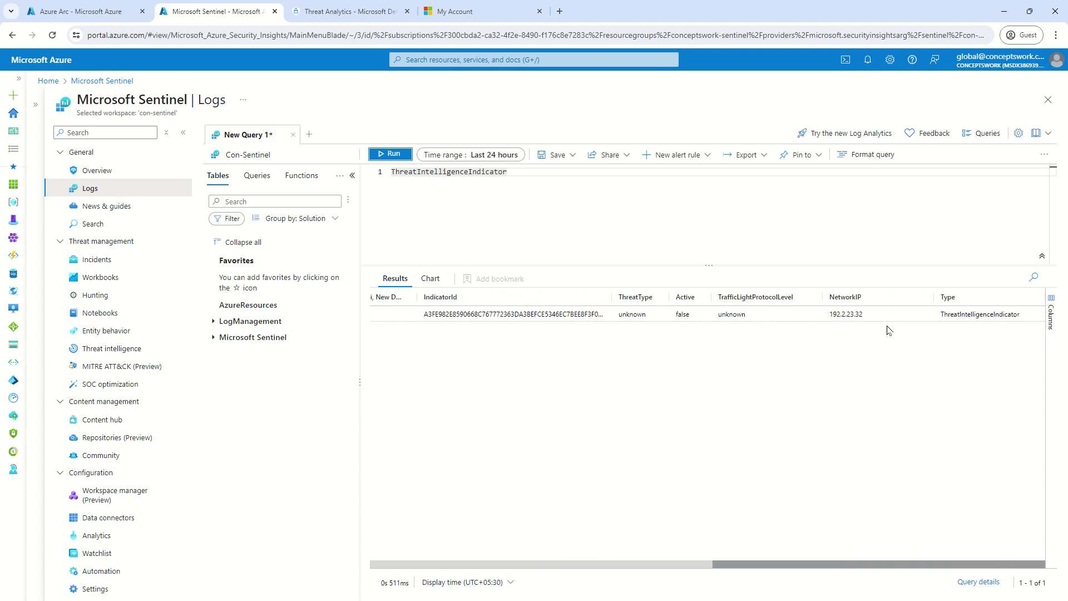
left_click_drag(866, 315, 817, 327)
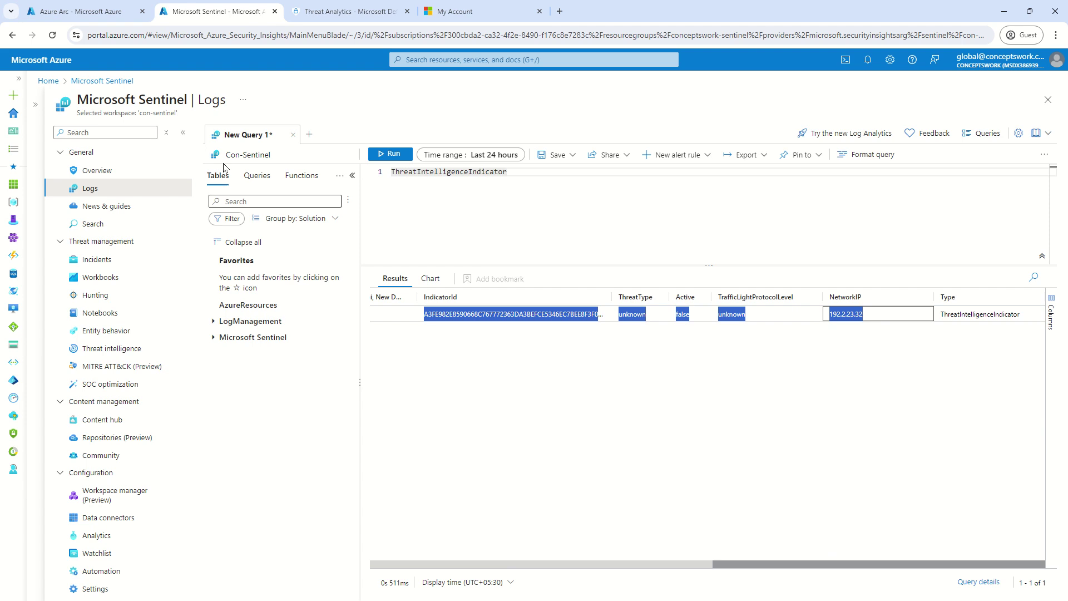
left_click(81, 7)
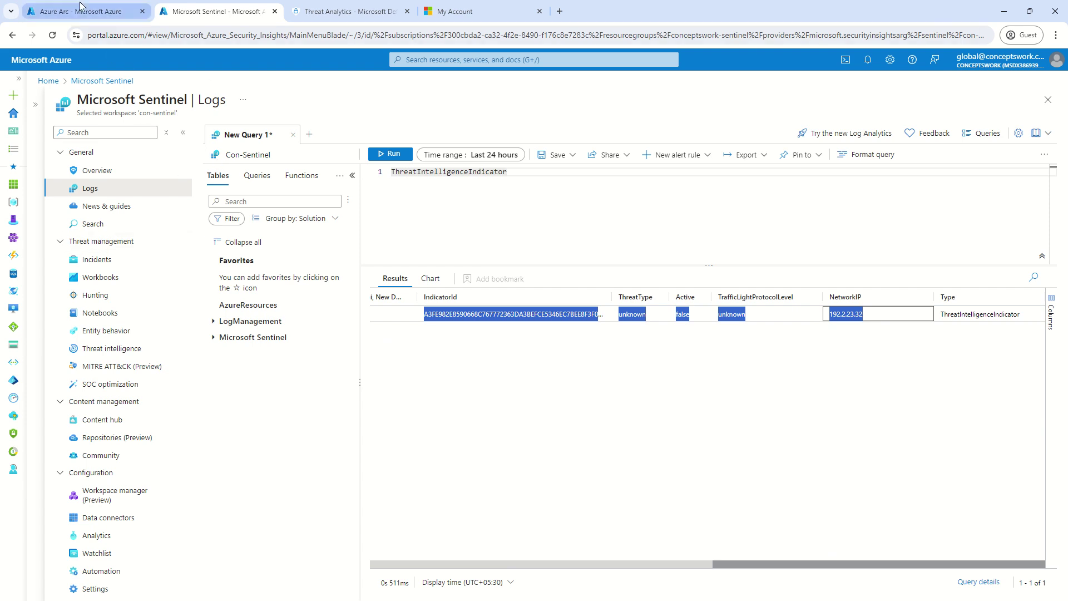
left_click(202, 8)
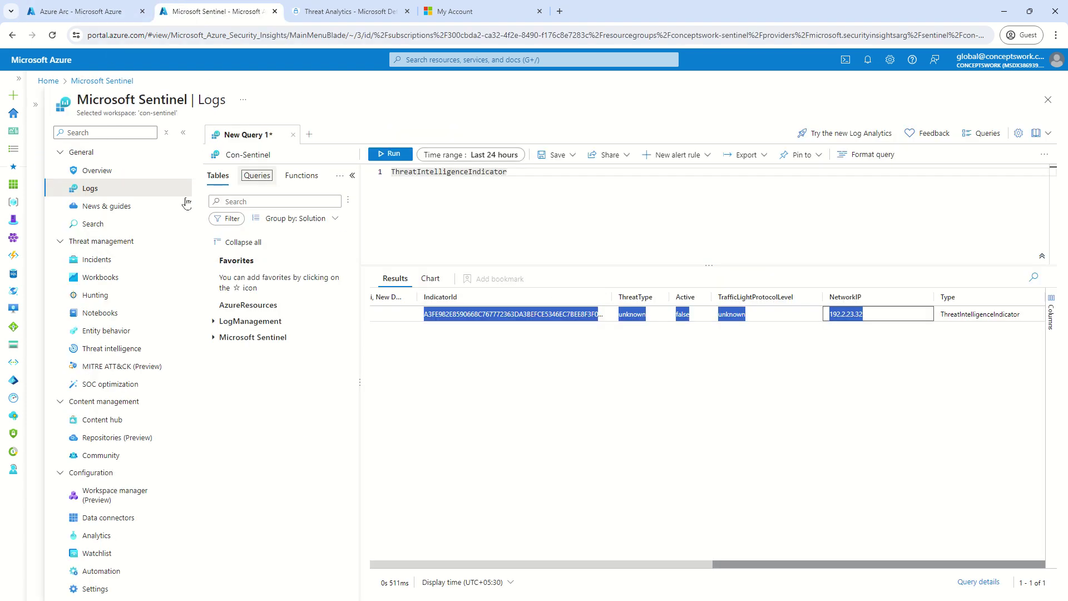
left_click(112, 350)
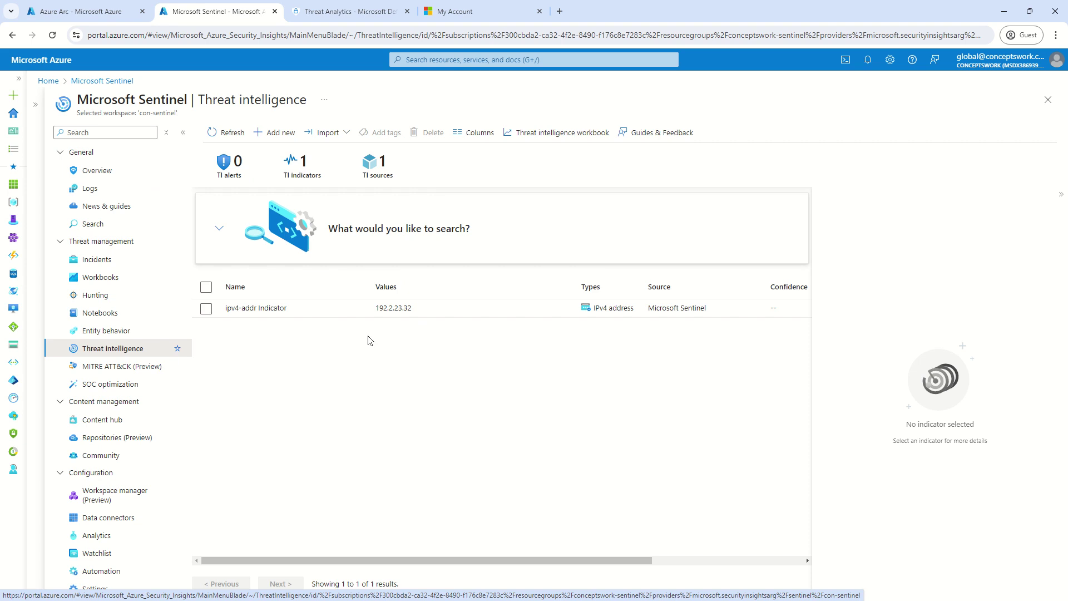
View the ipv4-addr indicator, then reopen Logs past the example queries gallery
left_click(423, 311)
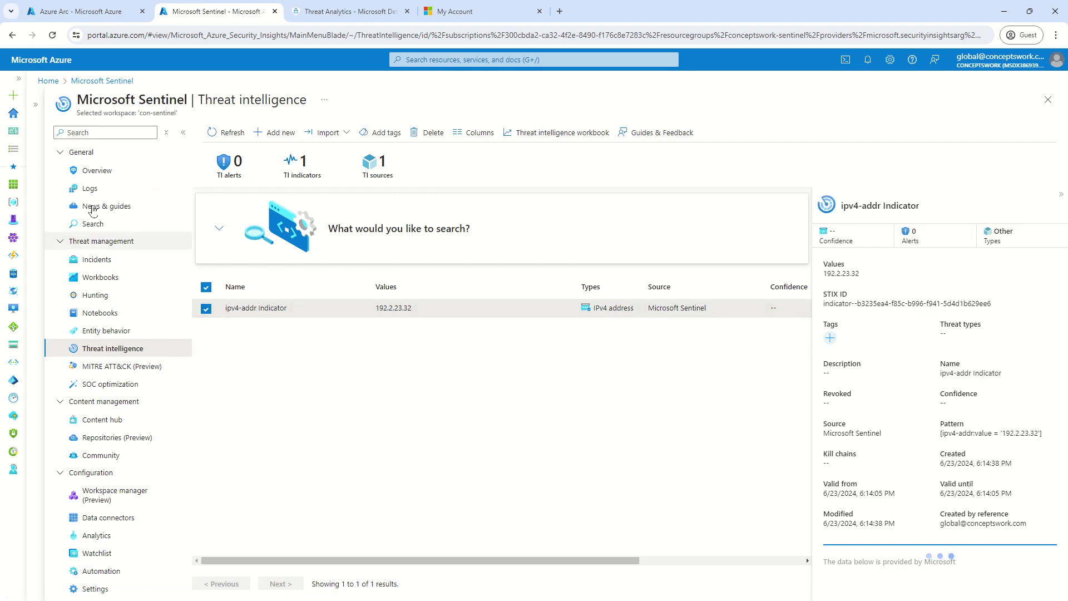
left_click(106, 188)
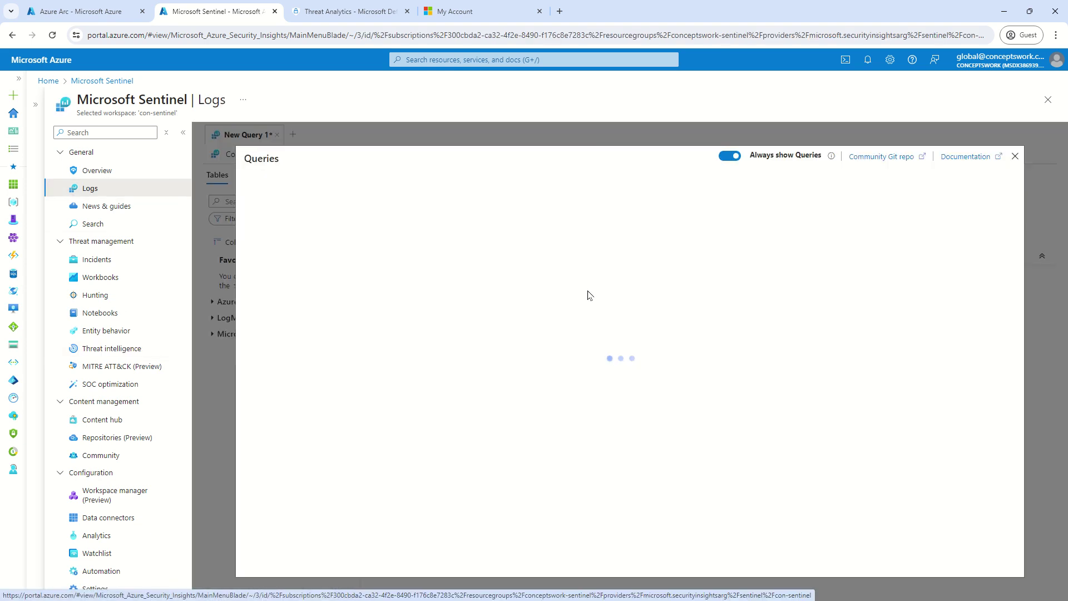
left_click(1015, 157)
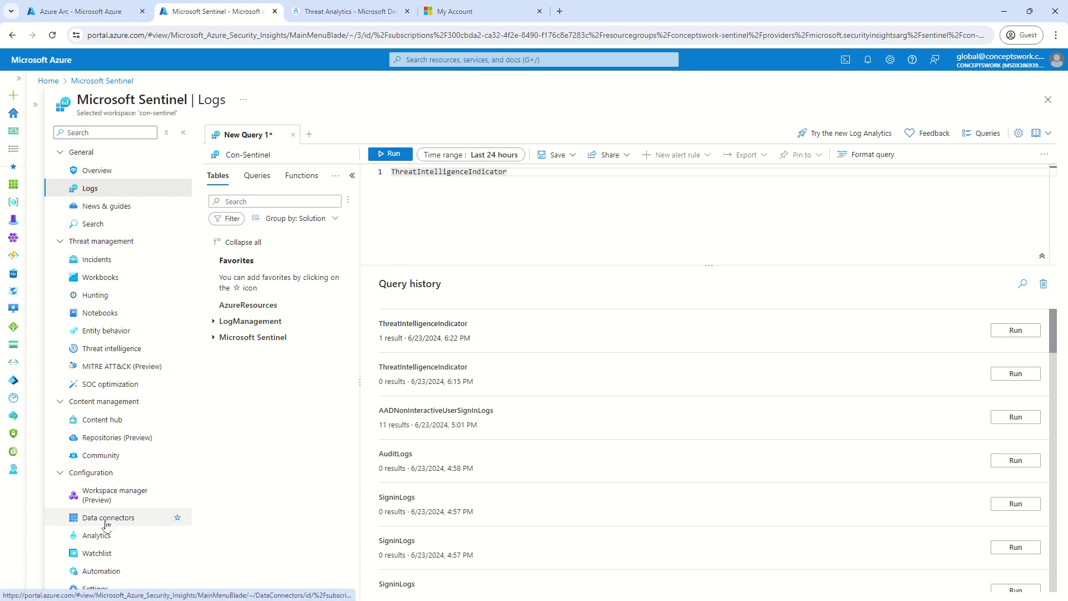
Refresh Data connectors and review the Microsoft Defender Threat Intelligence connector's details
left_click(148, 517)
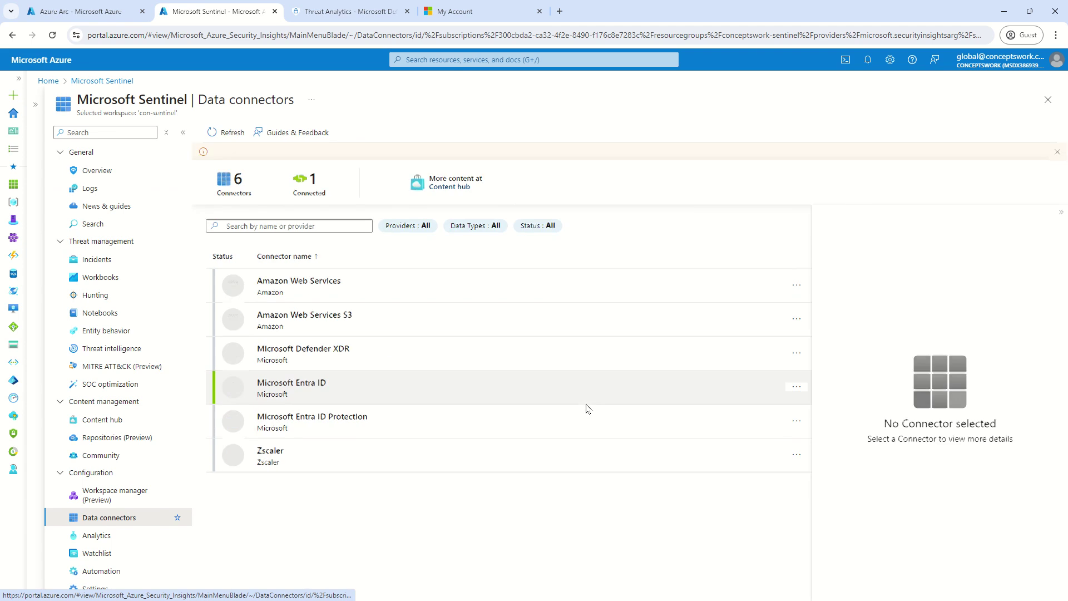
left_click(226, 132)
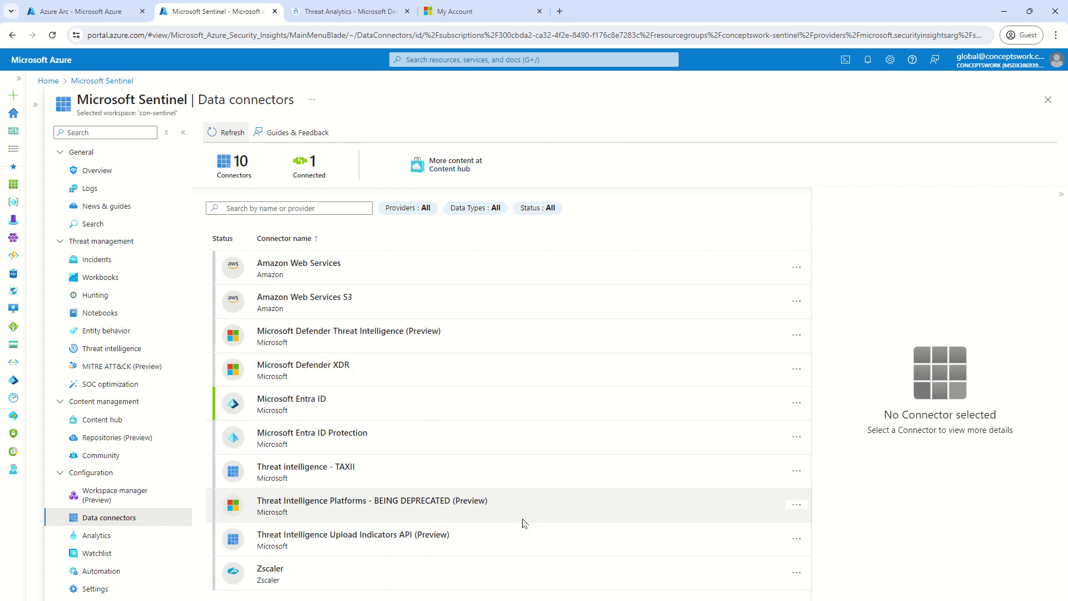
left_click(566, 510)
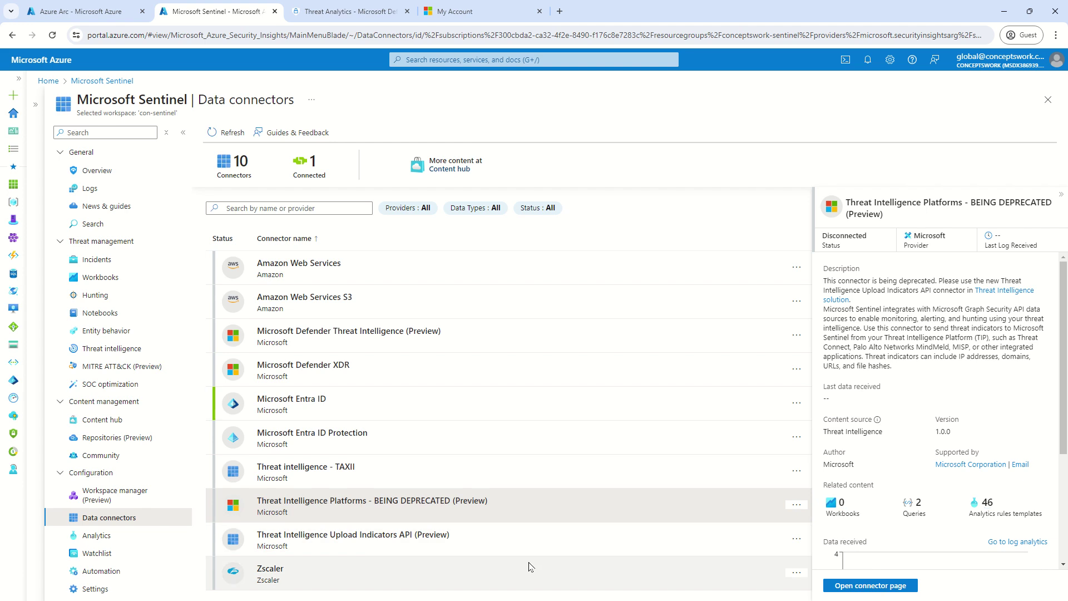
left_click(269, 342)
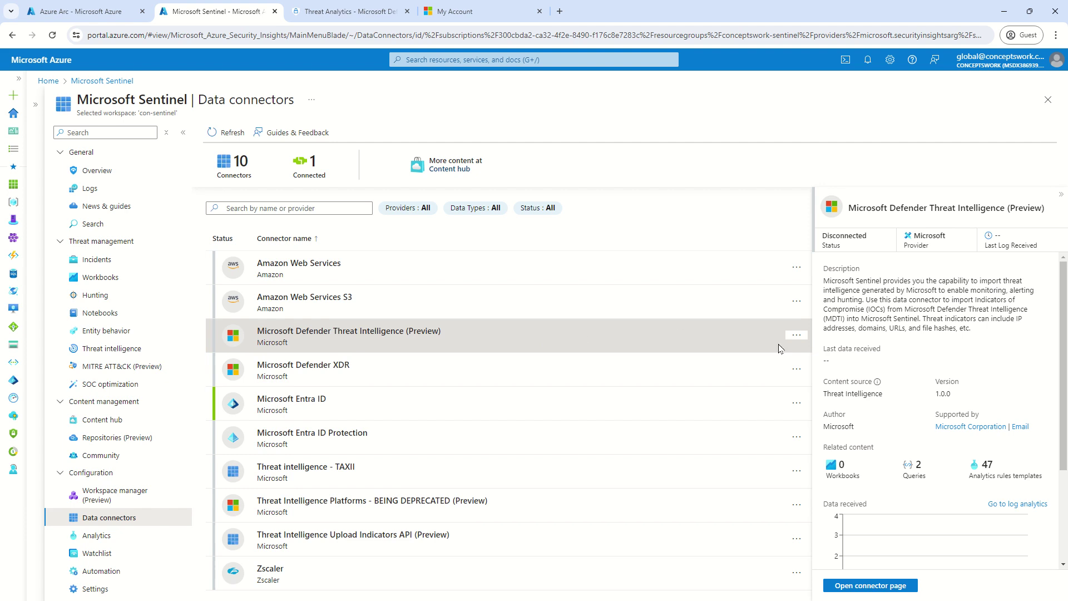
scroll(920, 388, "down", 3)
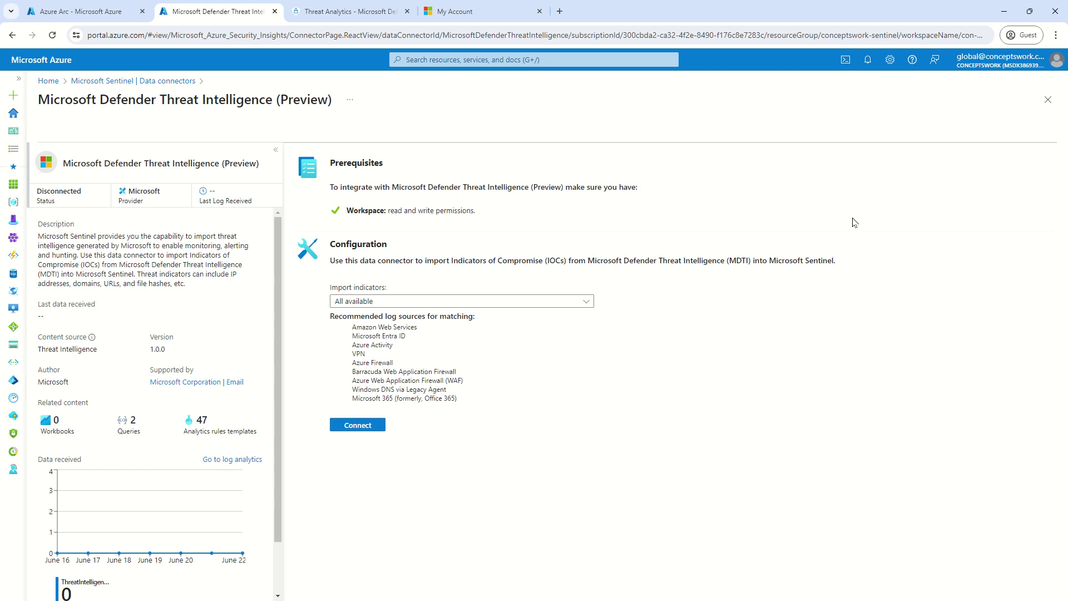
left_click(1048, 99)
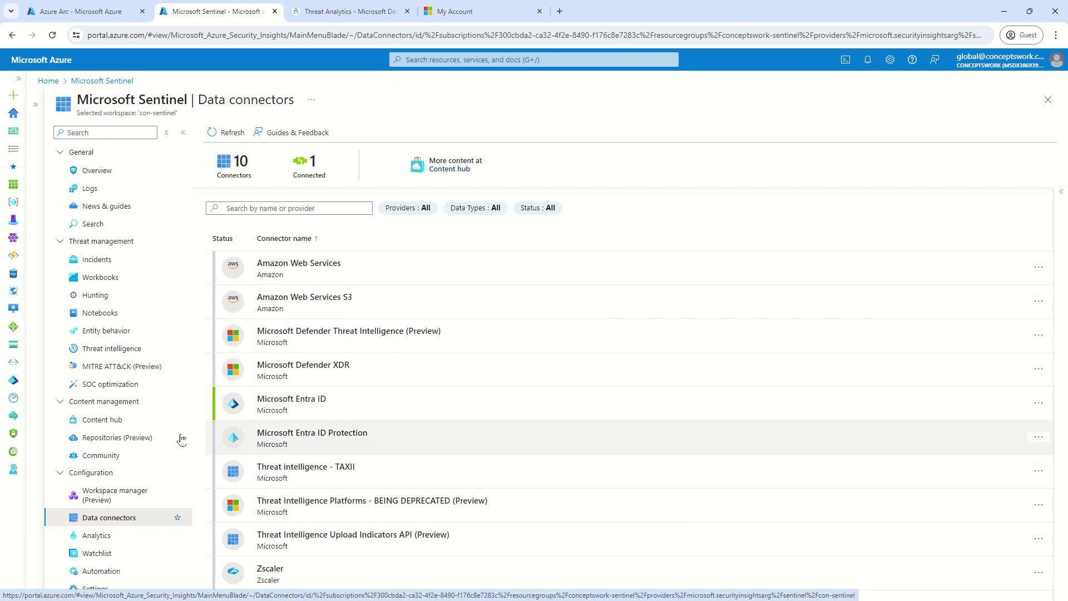
Search the Content hub for 'Microsoft Defender Threat' and view that solution's details
left_click(112, 419)
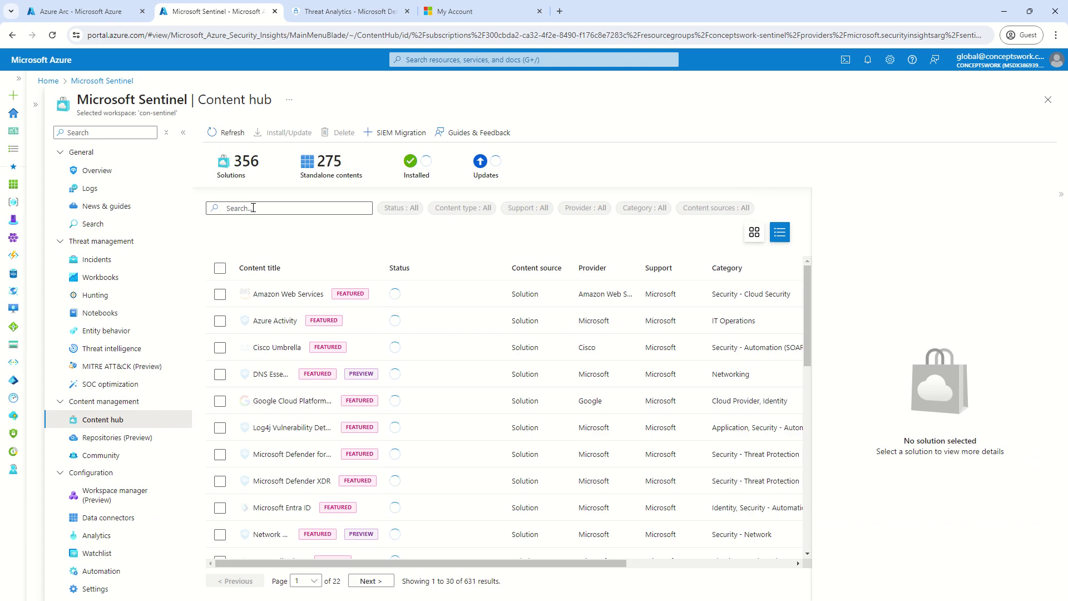
left_click(253, 207)
type("Microsoft Defender Thr")
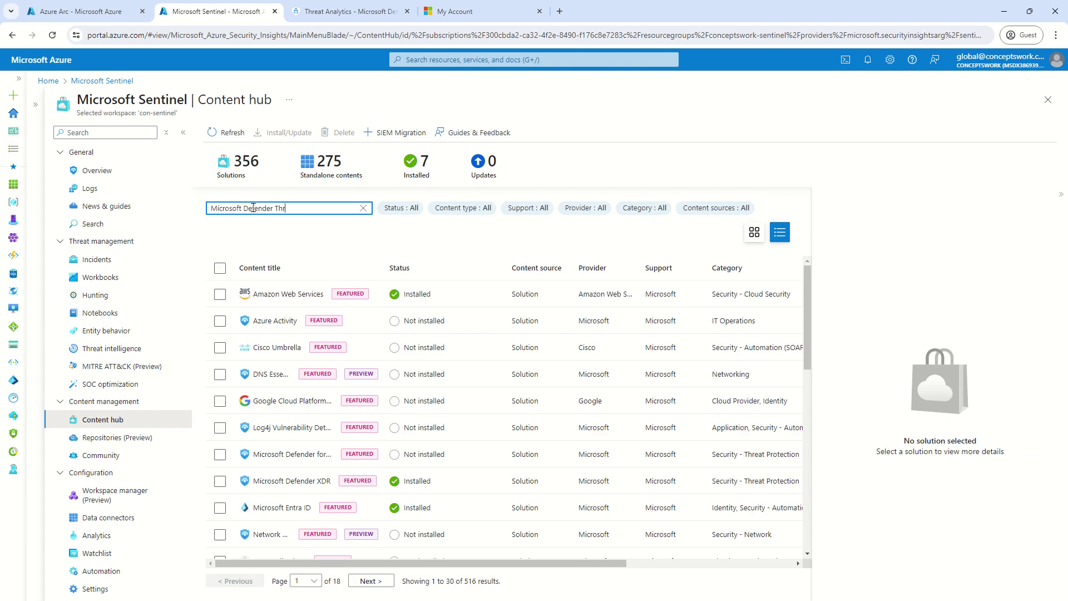
type("eat")
left_click(301, 317)
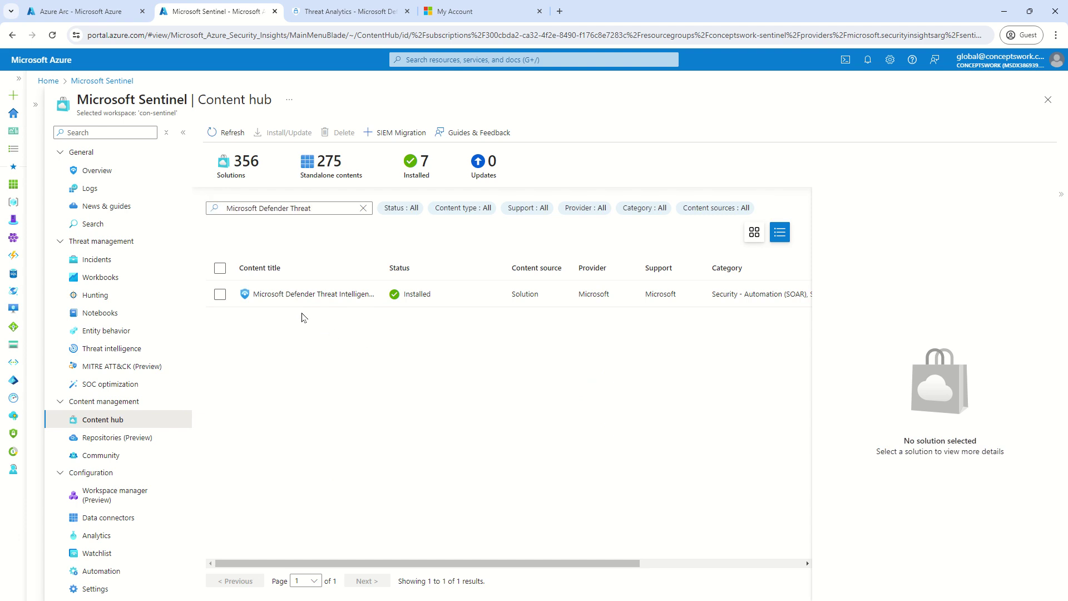
left_click(284, 299)
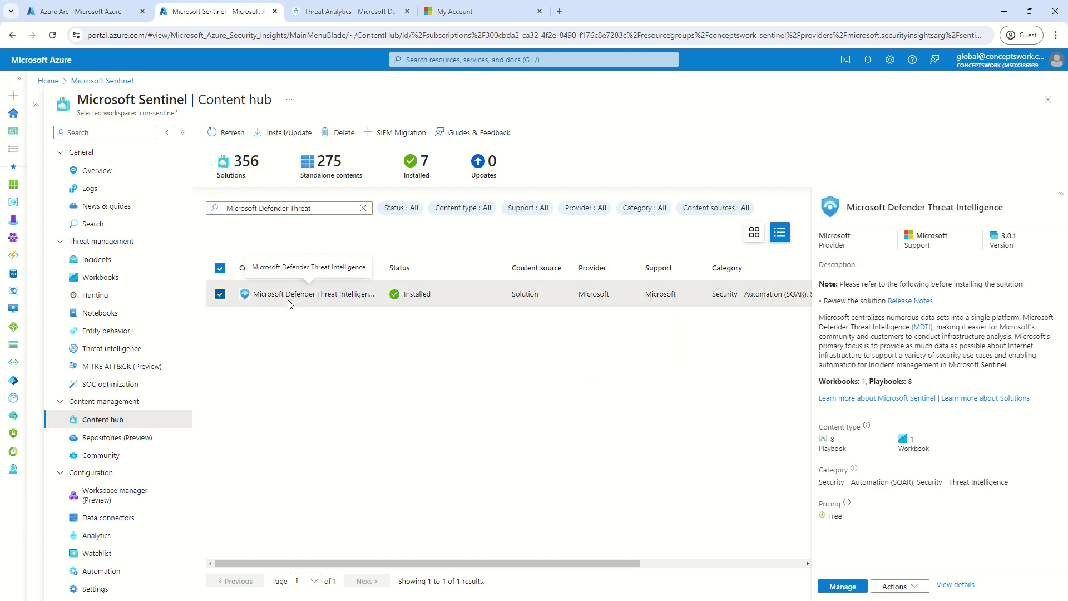
left_click_drag(982, 451, 826, 441)
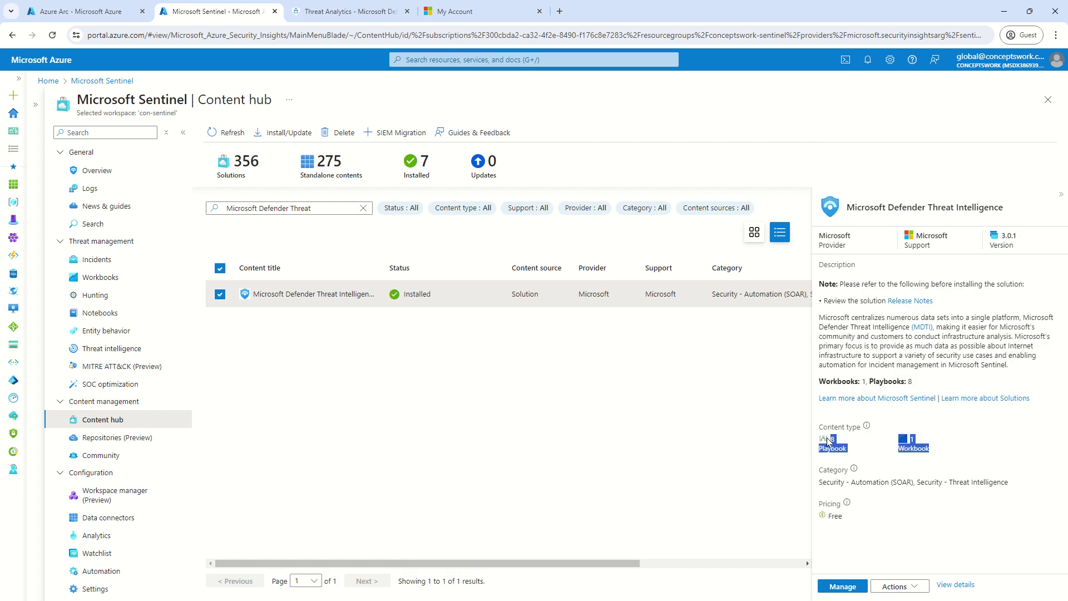
left_click(500, 487)
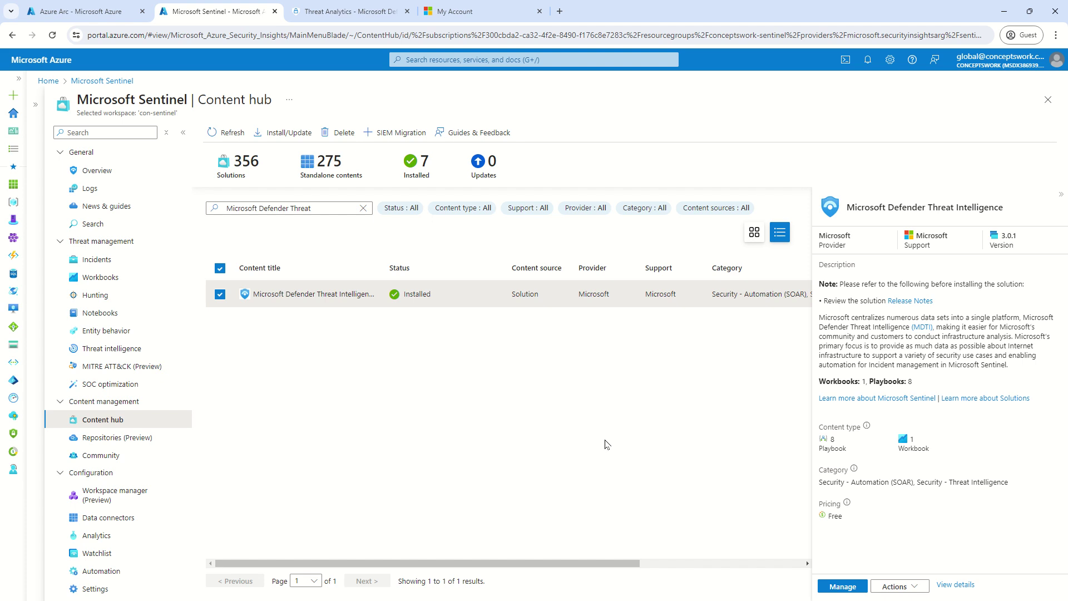
Change the search and select the Threat Intelligence solution, widening the title column
left_click(358, 215)
key("ctrl+a")
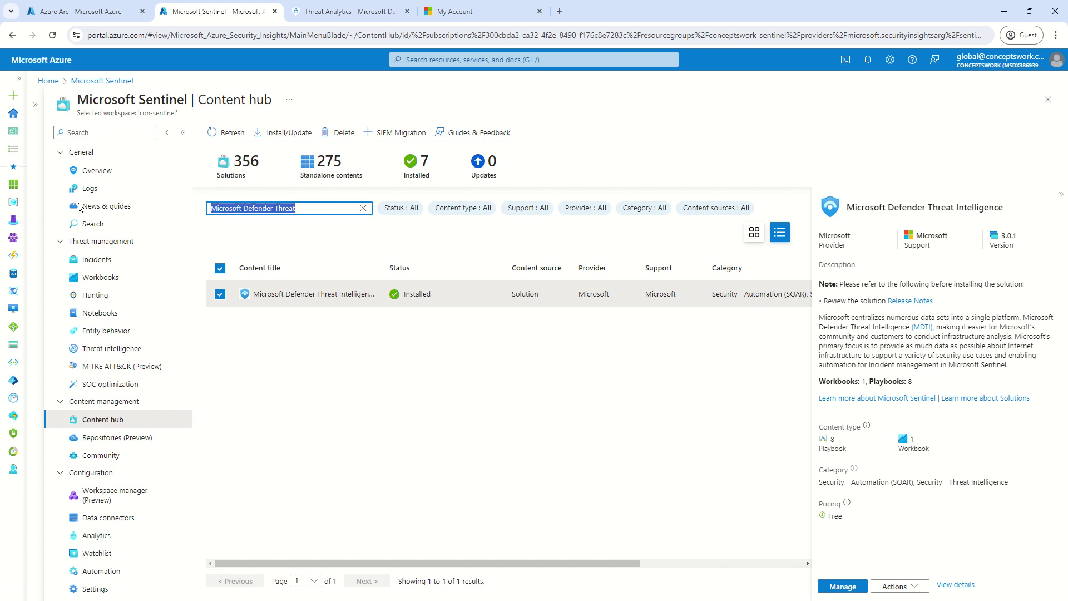
key("BackSpace")
type("Trh")
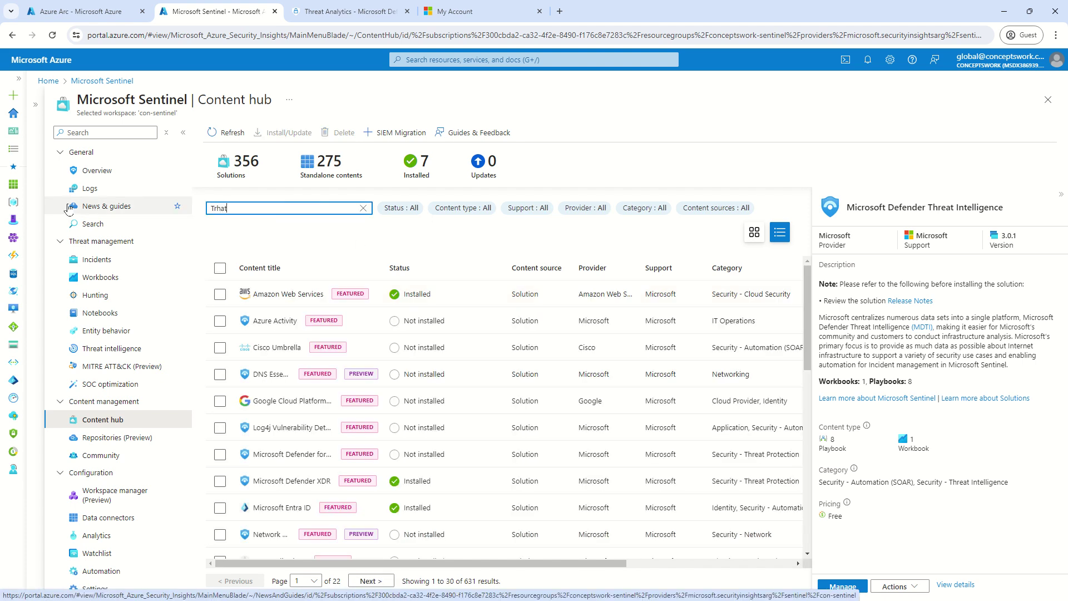
type("hre")
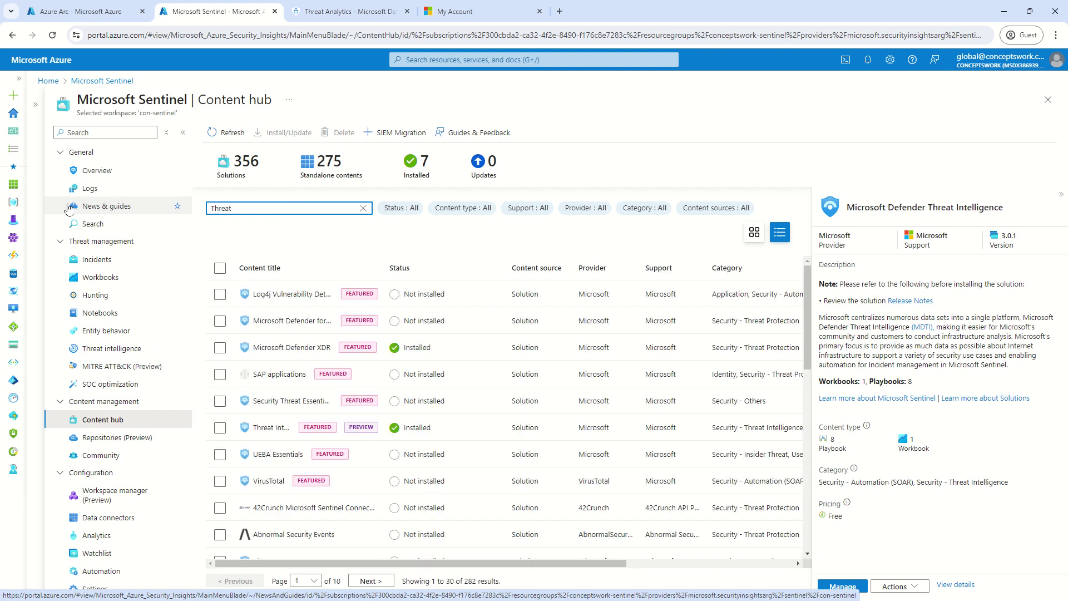
left_click(257, 428)
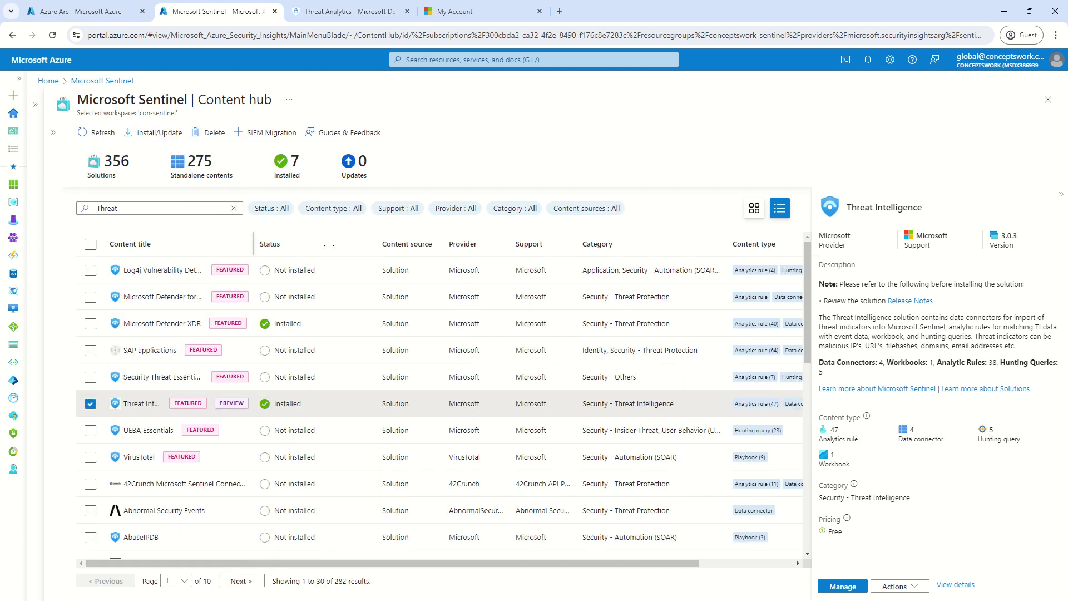
left_click_drag(329, 247, 353, 247)
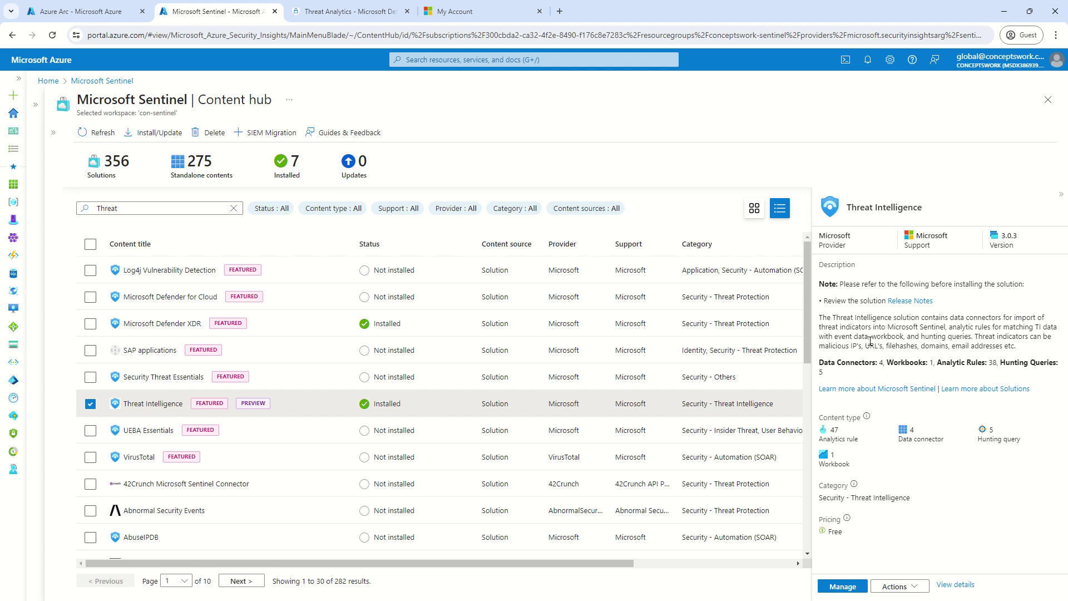
Read through the Threat Intelligence solution's description in the details pane
left_click_drag(839, 317, 1000, 345)
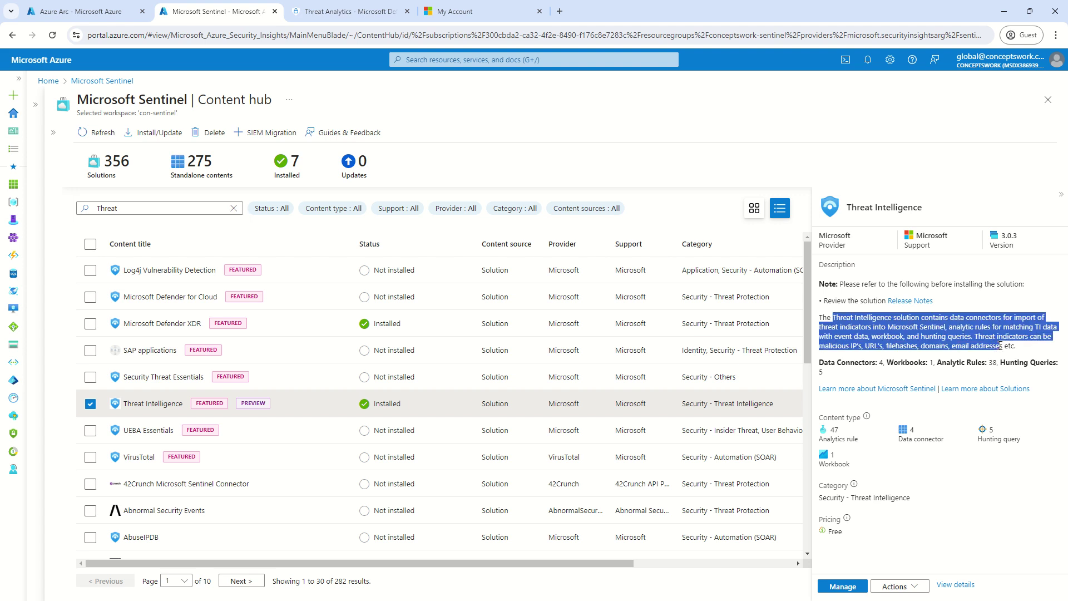
left_click(1029, 352)
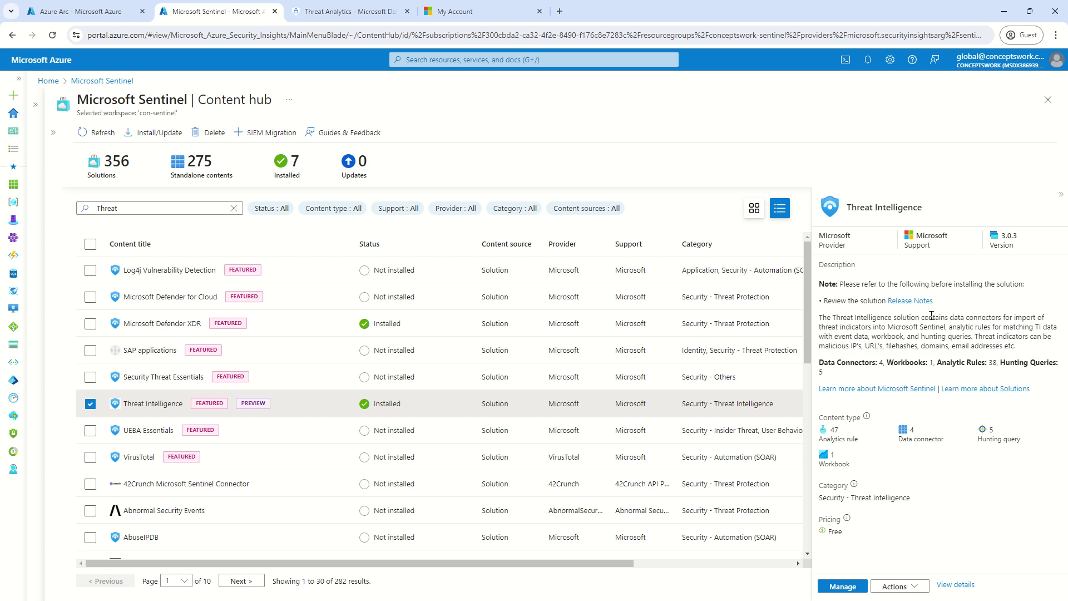
left_click_drag(931, 316, 1025, 328)
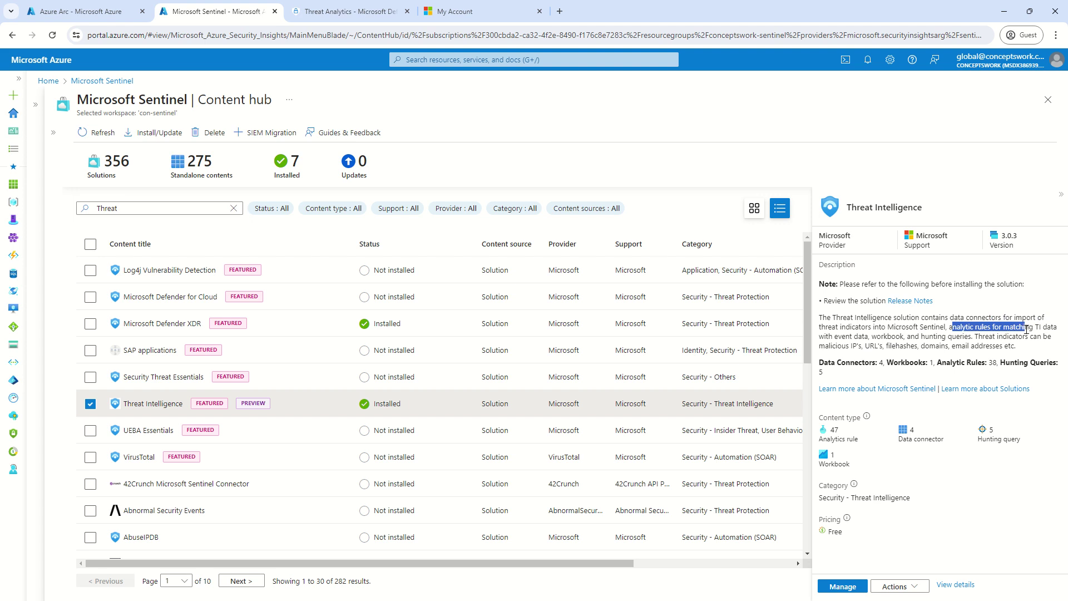
left_click_drag(874, 339, 1018, 354)
left_click(966, 338)
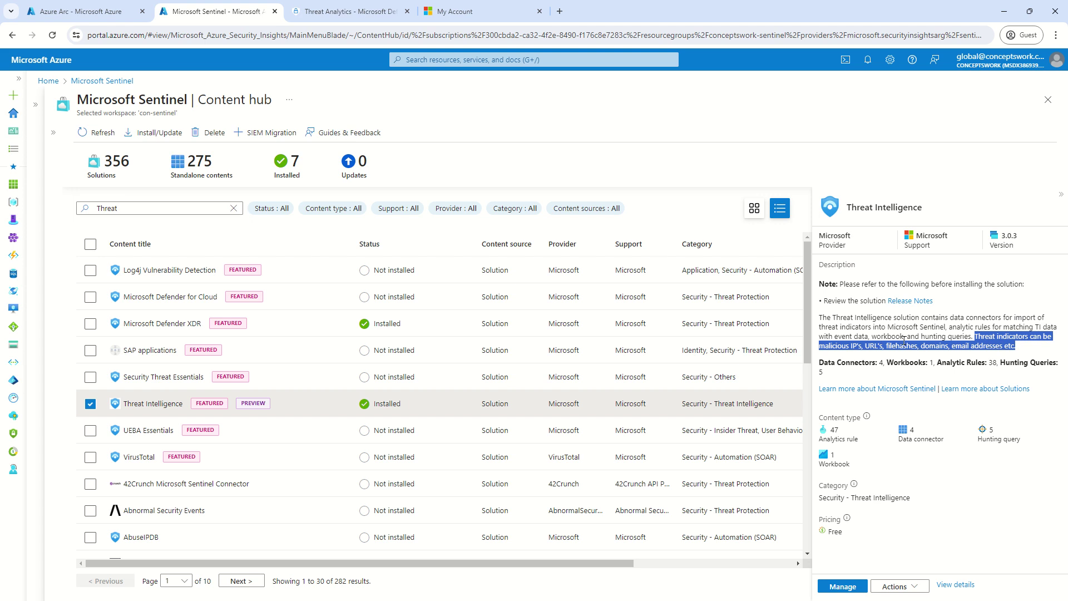
From the solution's Manage page, open the Defender Threat Intelligence connector's details
left_click(836, 590)
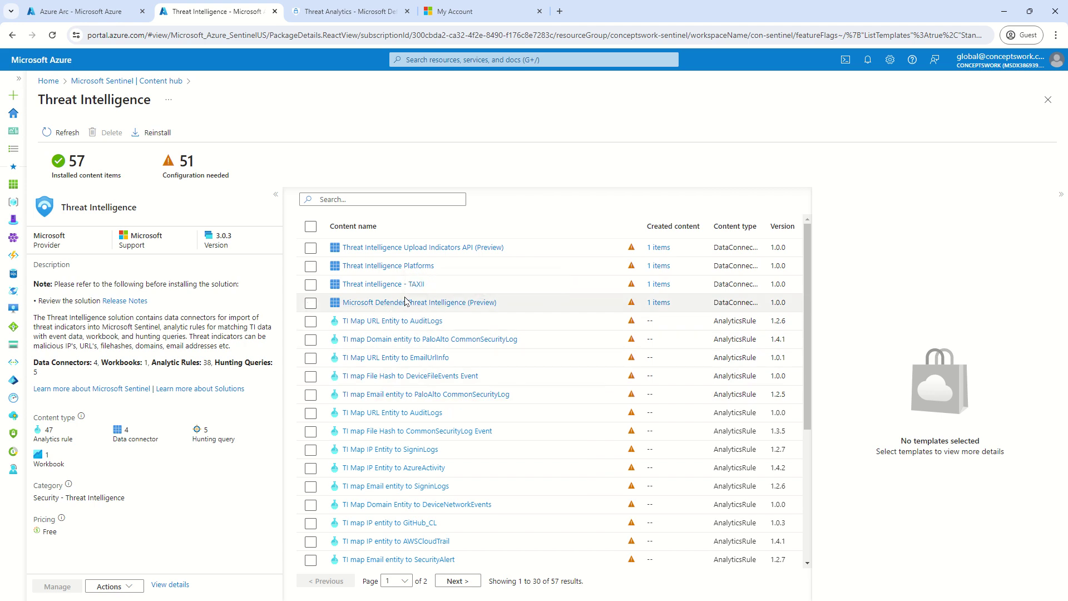
left_click(405, 302)
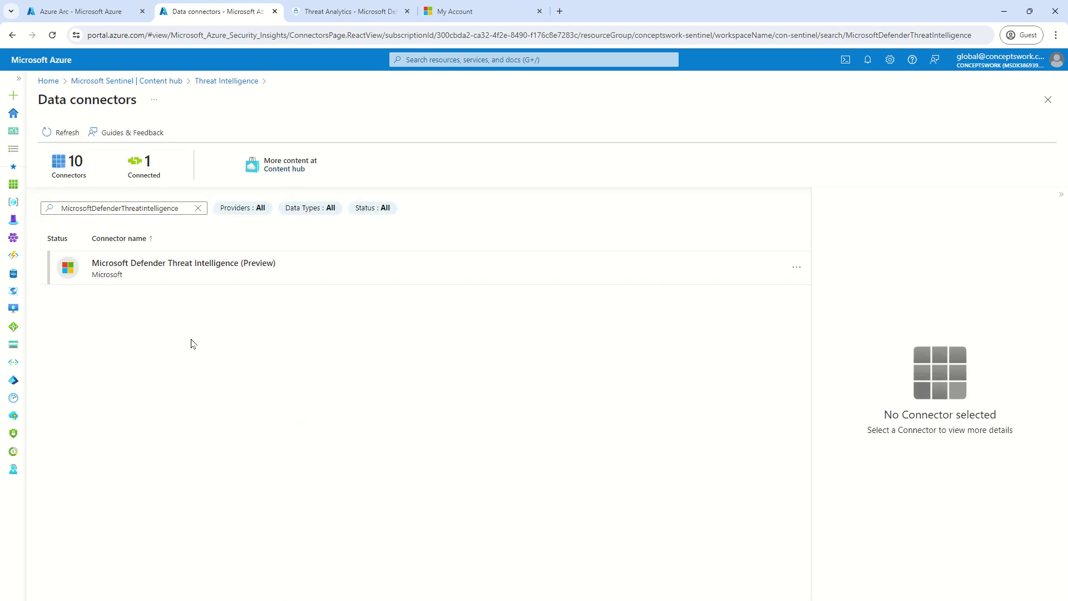
left_click(173, 281)
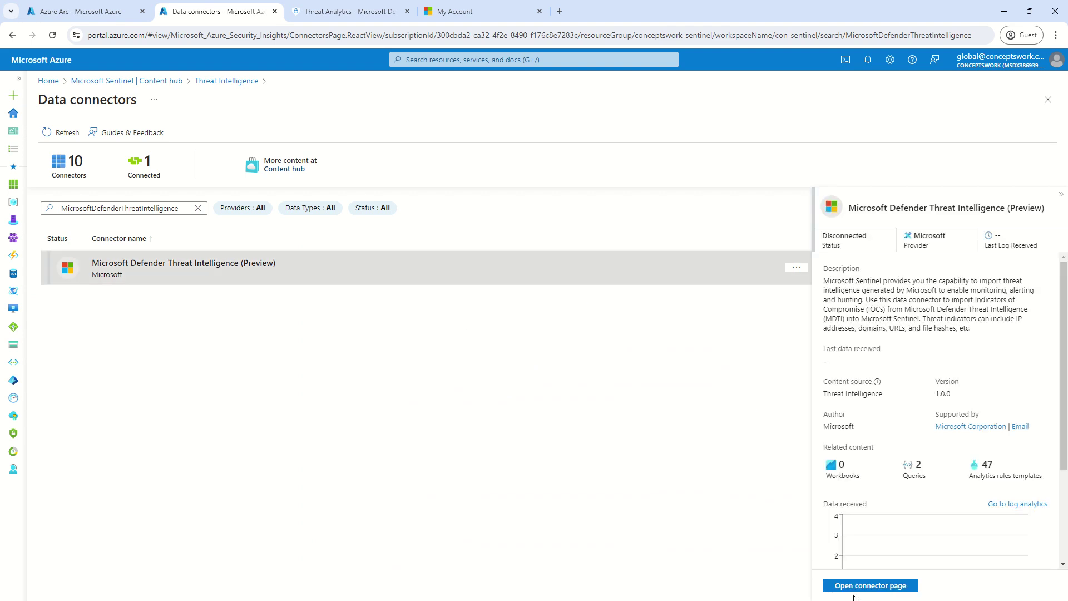
Set imported indicators to at most one week old and connect the connector
left_click(856, 592)
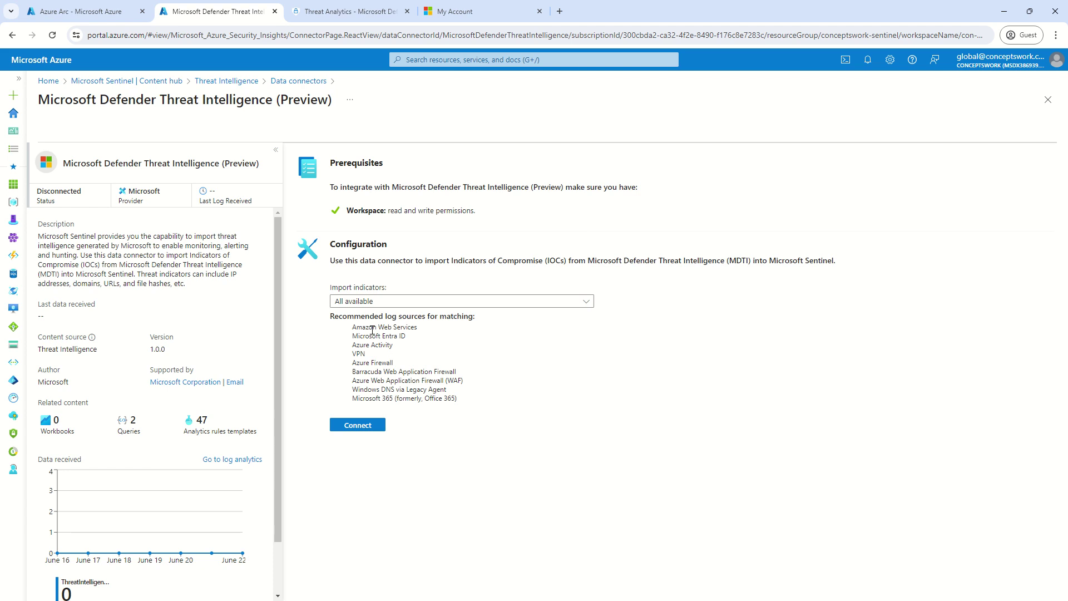
left_click_drag(369, 324, 479, 327)
left_click(624, 395)
left_click(547, 303)
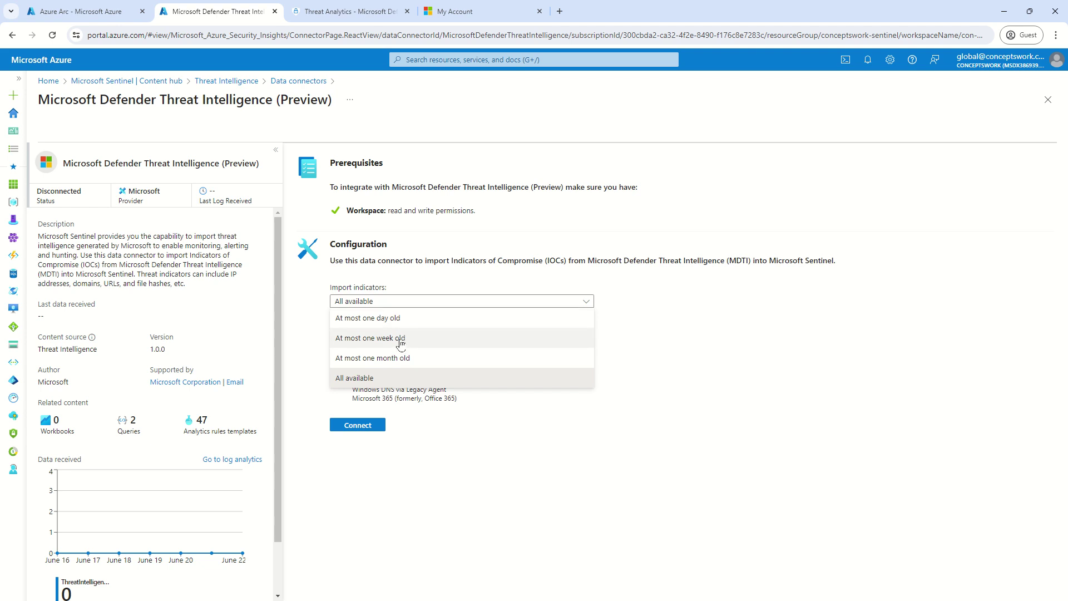
left_click(412, 406)
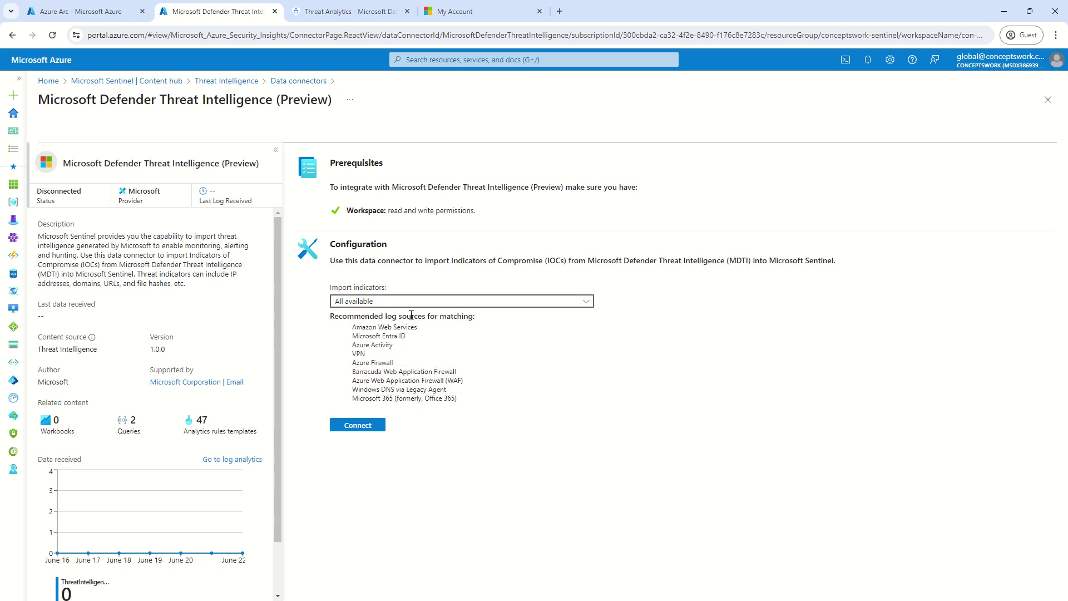
left_click(411, 301)
left_click(461, 338)
left_click(365, 427)
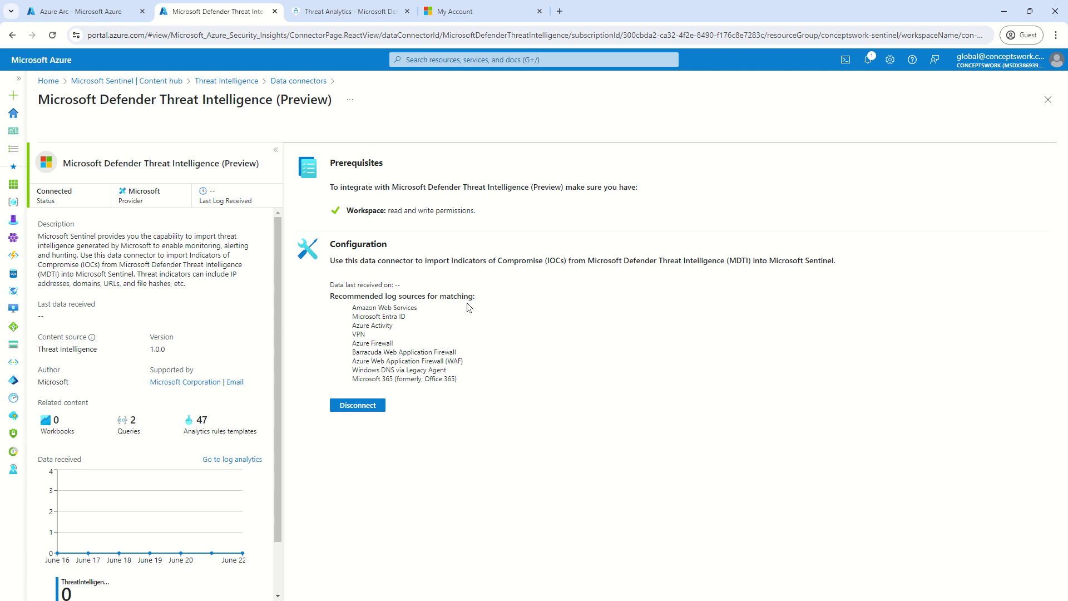
Verify the success notification, close the blades, and select the 'sentinel' workspace
left_click(867, 59)
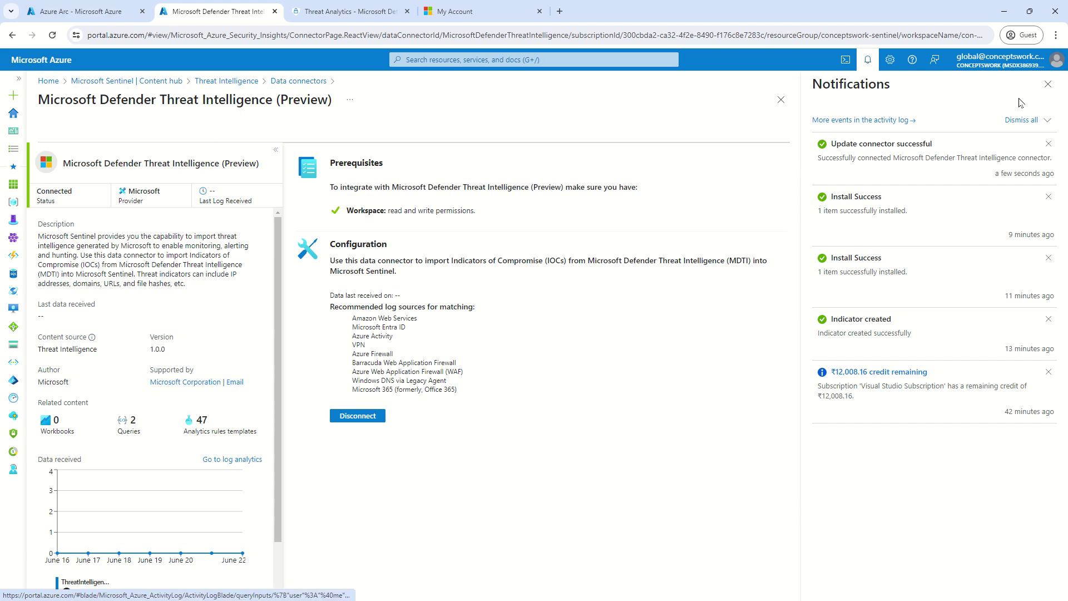
left_click(1047, 84)
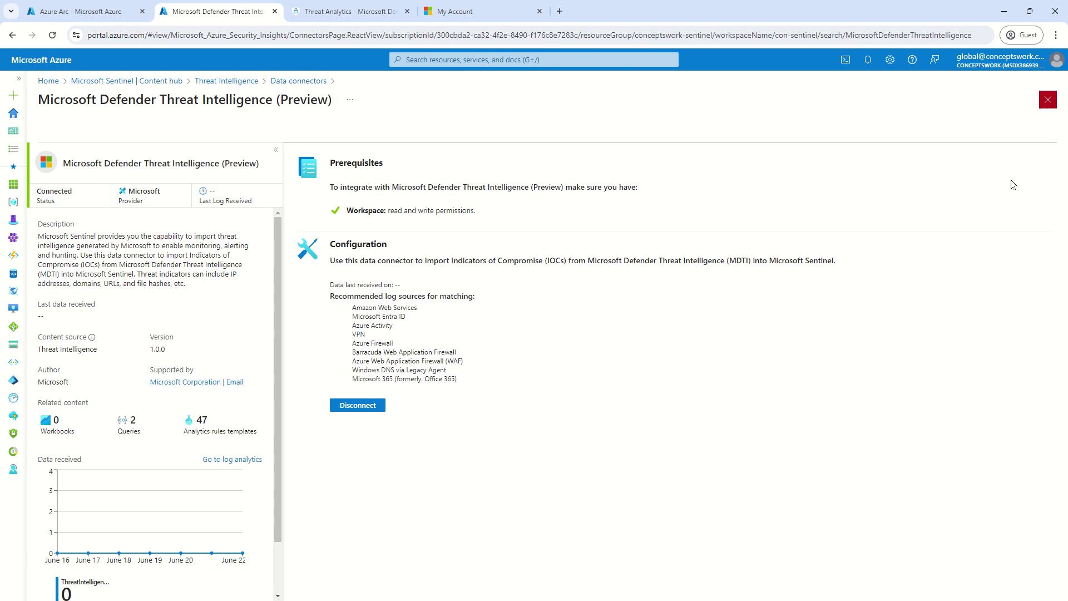
left_click(1047, 99)
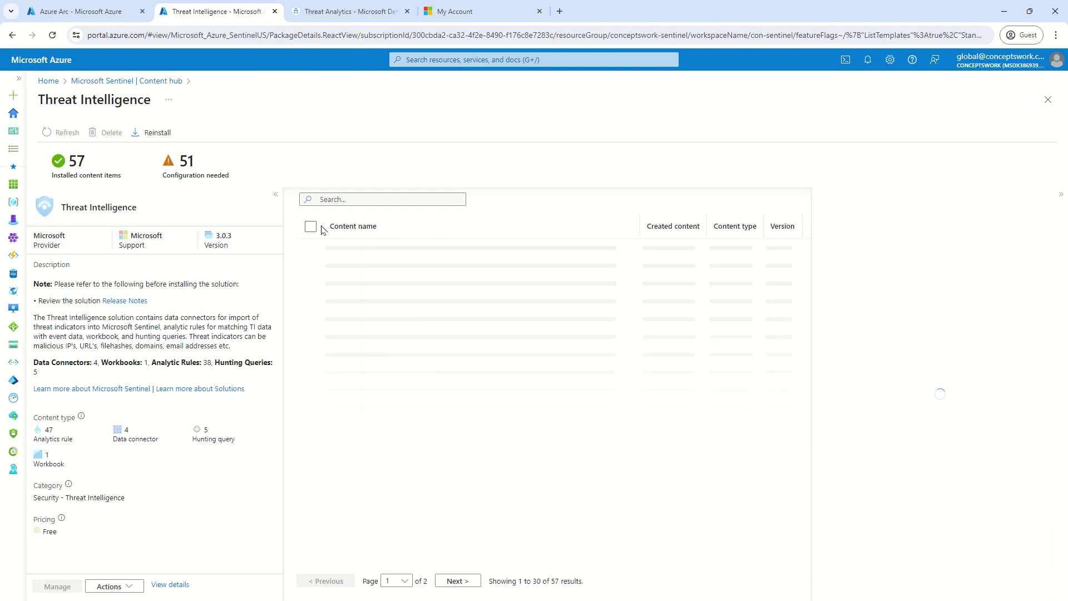
left_click(1047, 100)
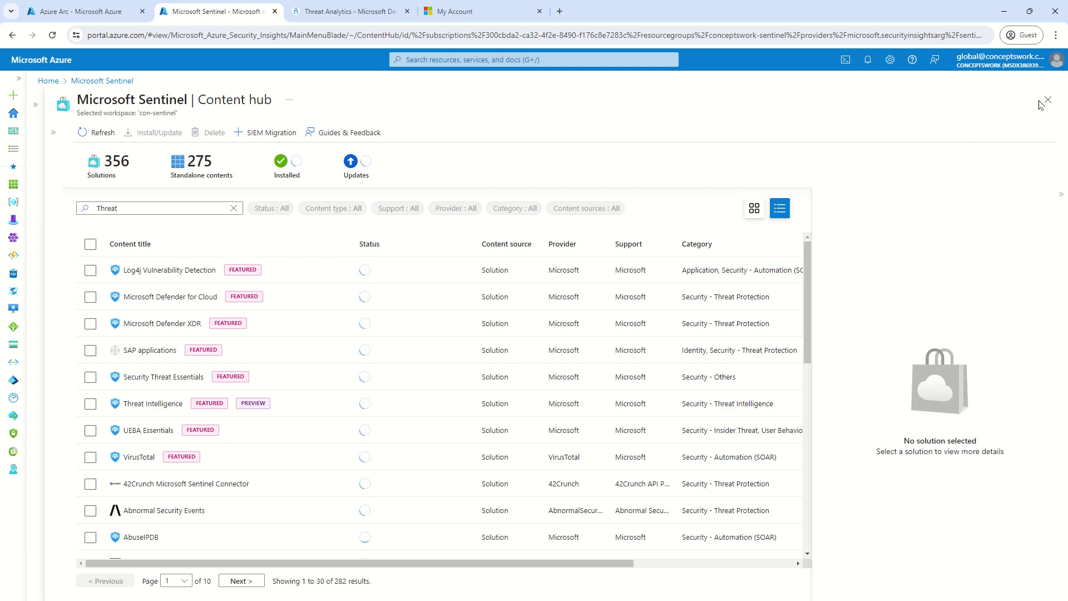
left_click(1046, 101)
Search Data connectors for 'Microsoft def' and open the Defender Threat Intelligence connector page
left_click(83, 241)
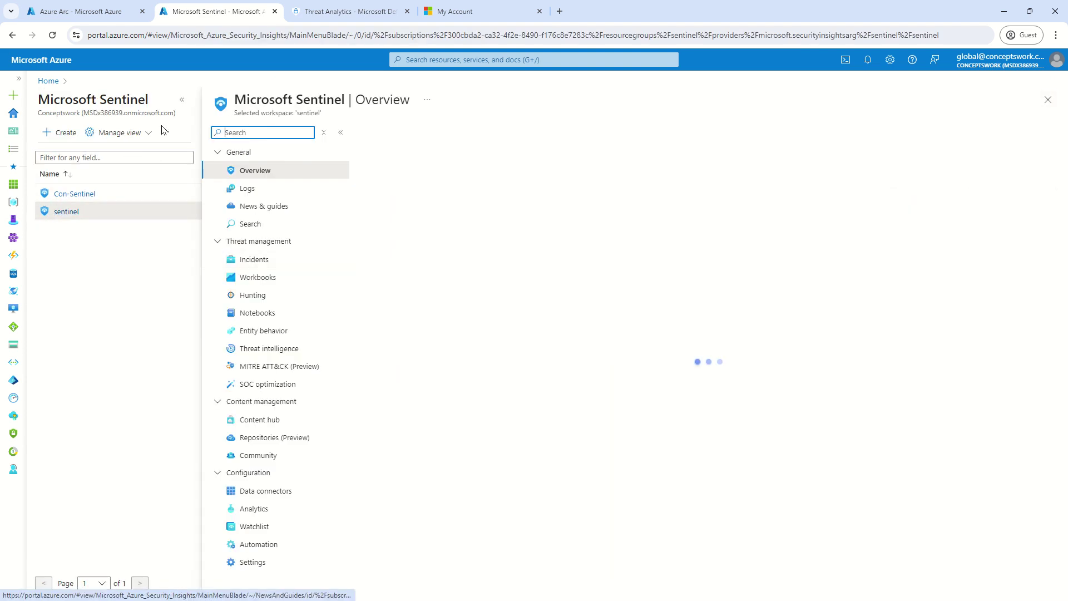
left_click(182, 99)
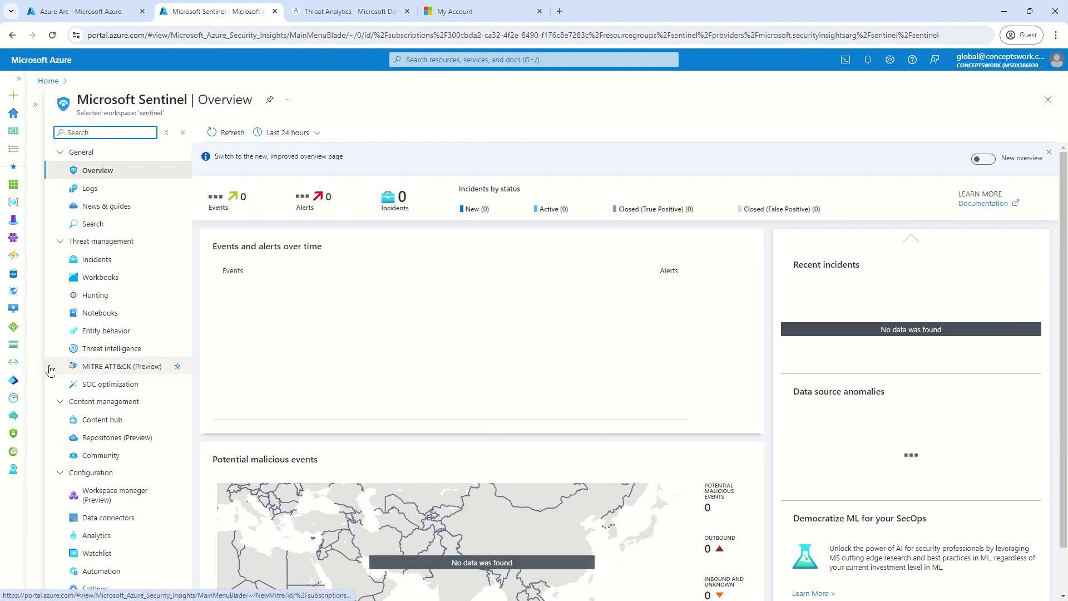
left_click(119, 518)
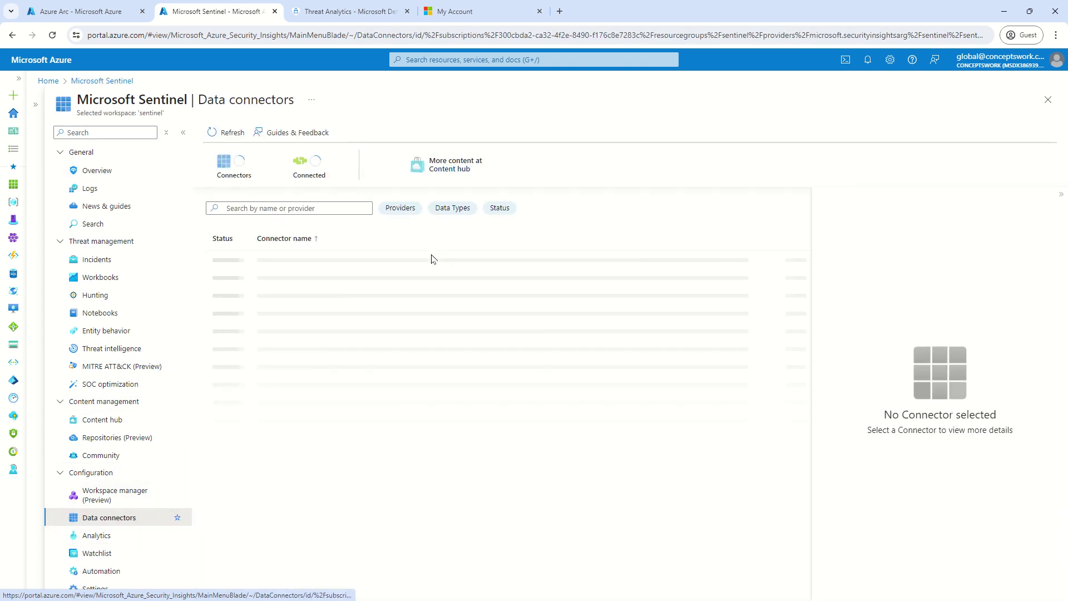
left_click(248, 209)
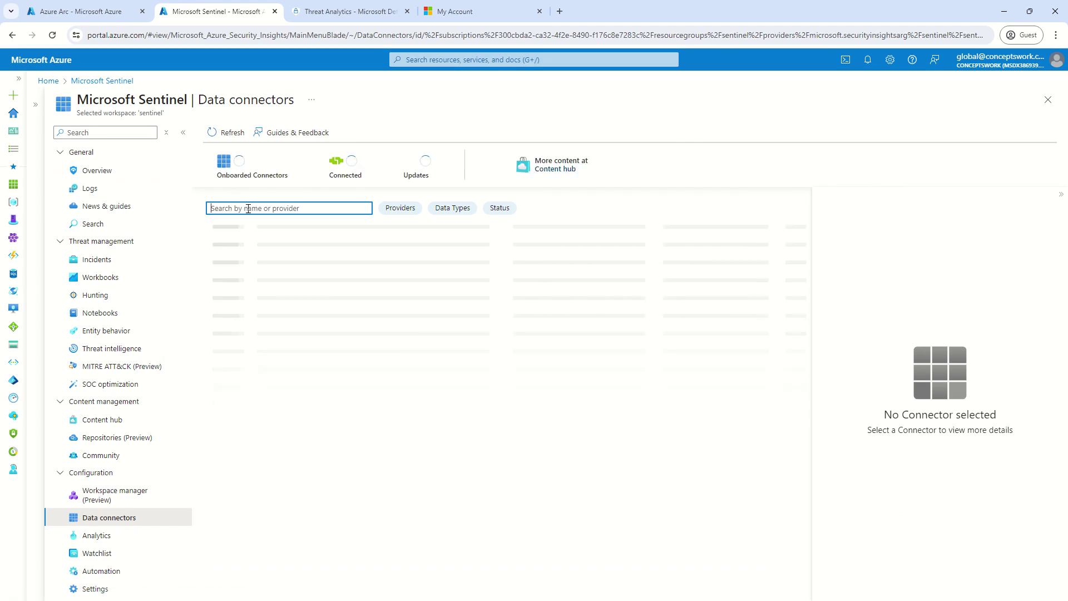
type("Microsof")
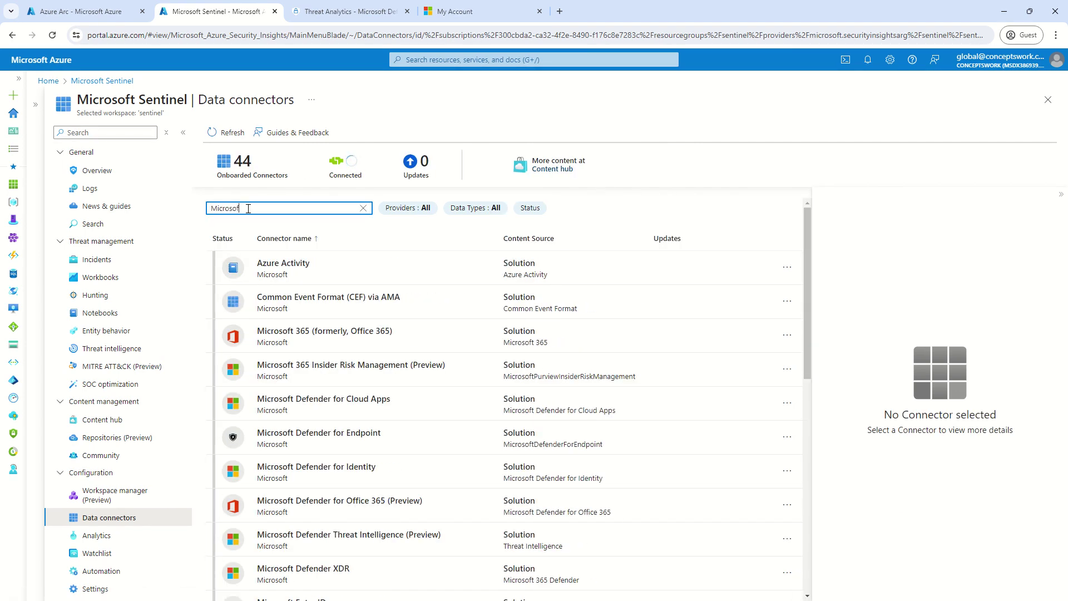
type("t def")
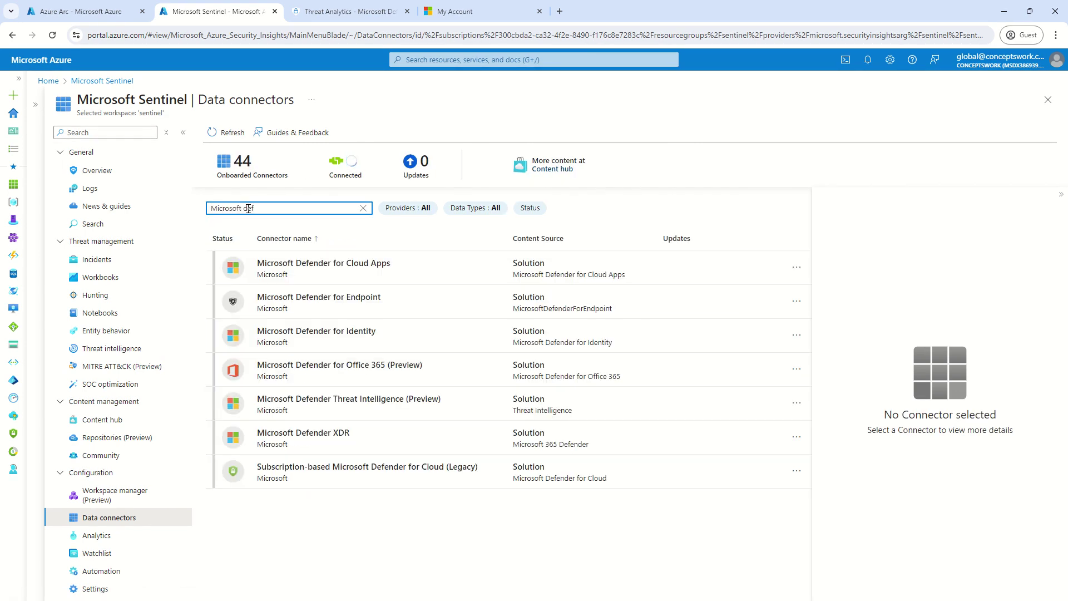
left_click(382, 416)
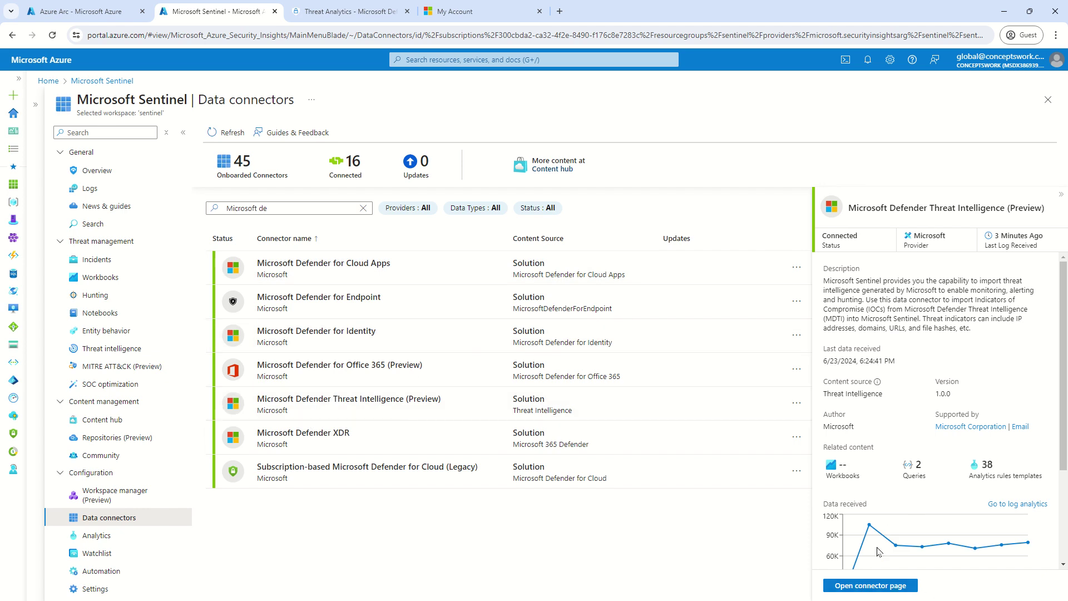
left_click(859, 591)
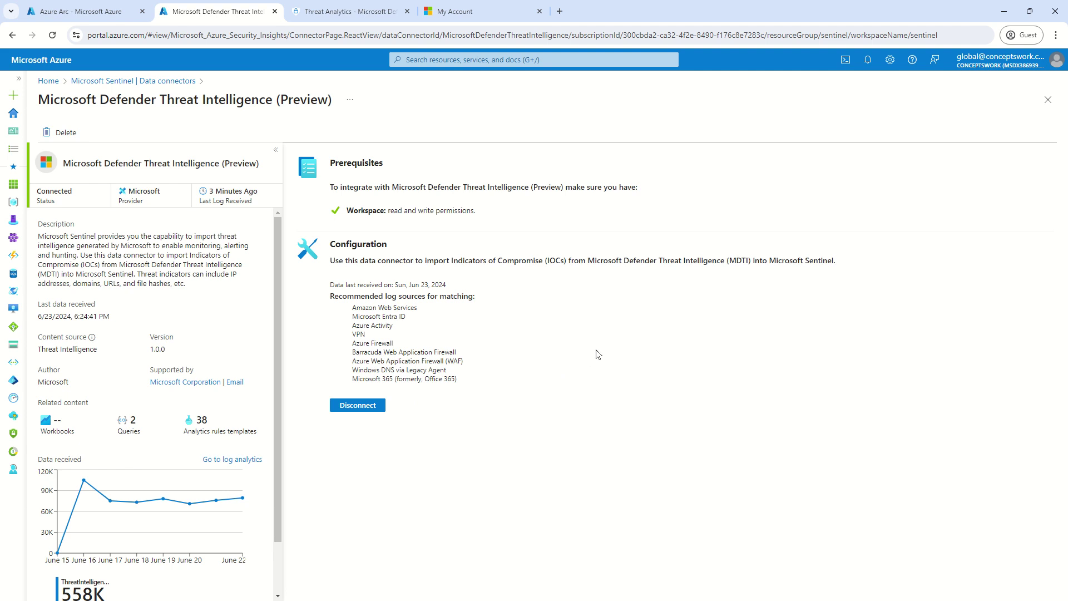
Check the data last received date, Sun, Jun 23, 2024
left_click_drag(351, 283, 508, 301)
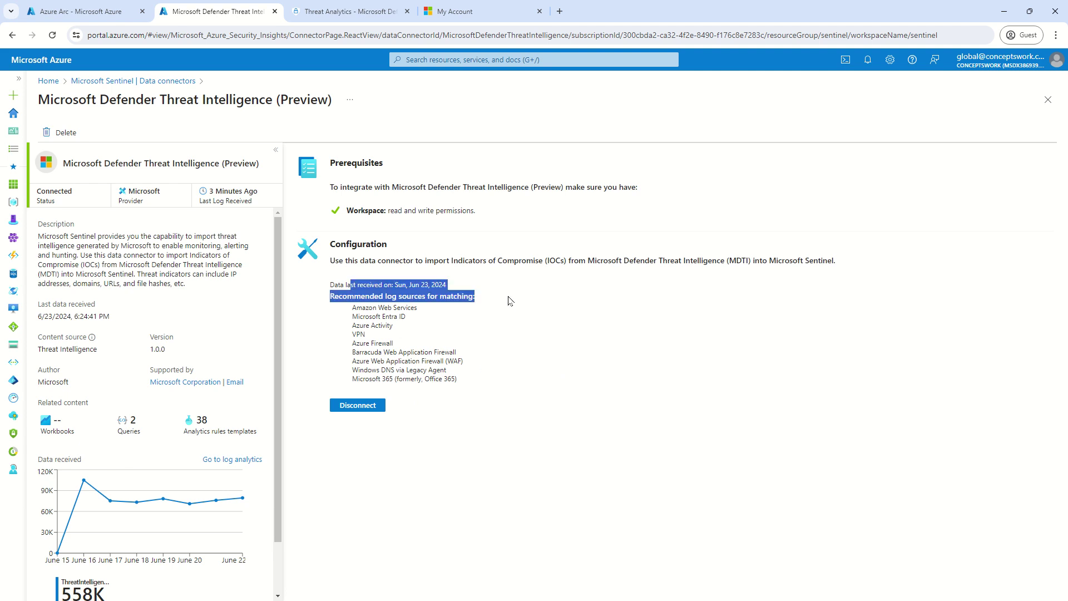
left_click(591, 414)
left_click_drag(379, 287, 491, 291)
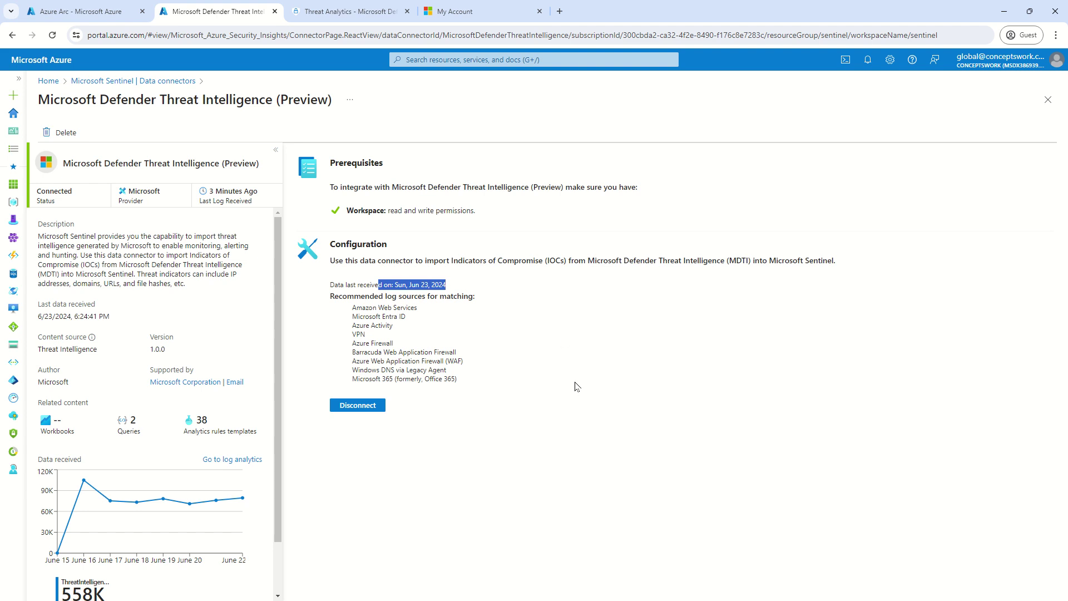
left_click(616, 369)
left_click_drag(386, 286, 532, 286)
left_click(614, 339)
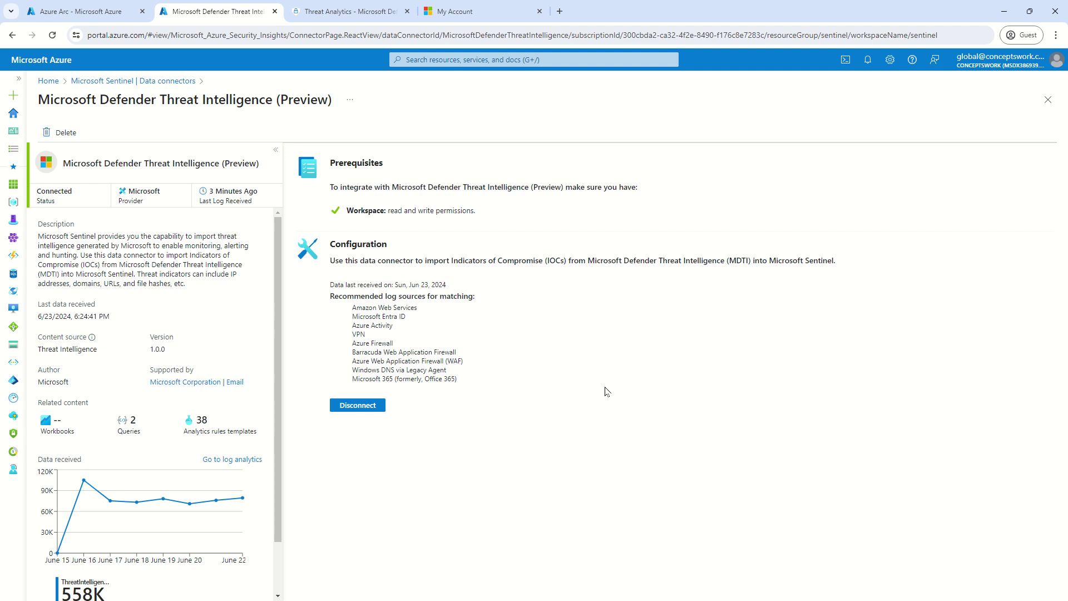
Run ThreatIntelligenceIndicator in Logs, returning the first 30,000 indicator rows
left_click(1049, 101)
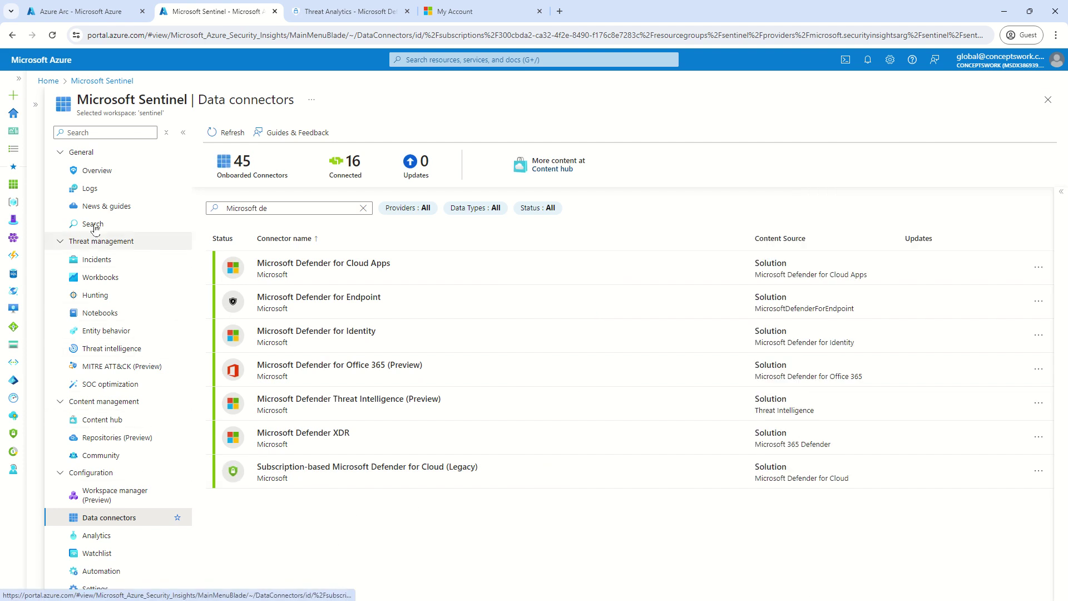
left_click(90, 189)
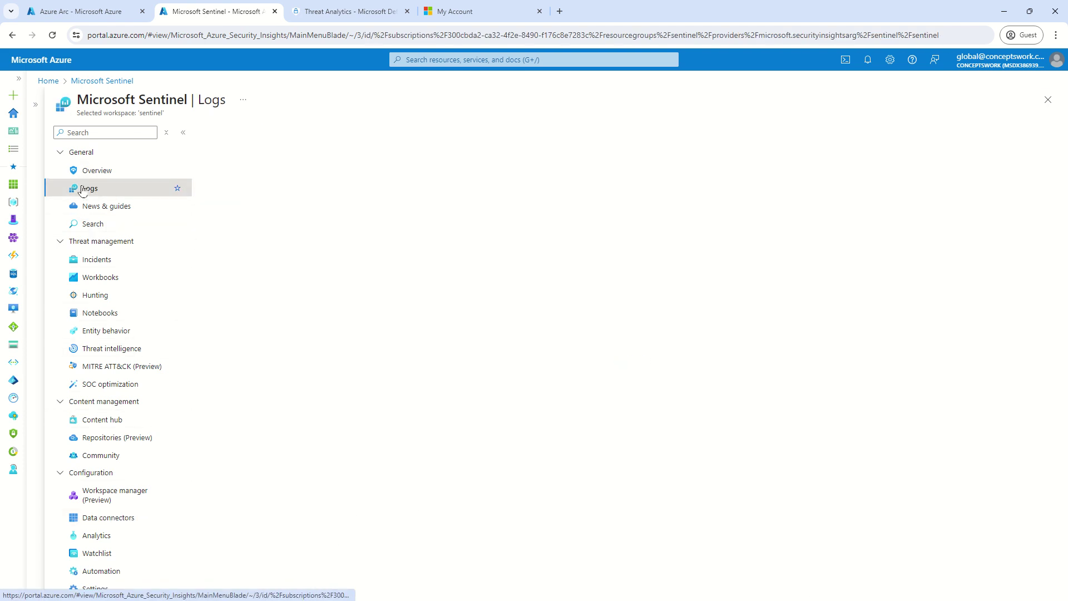
left_click(187, 132)
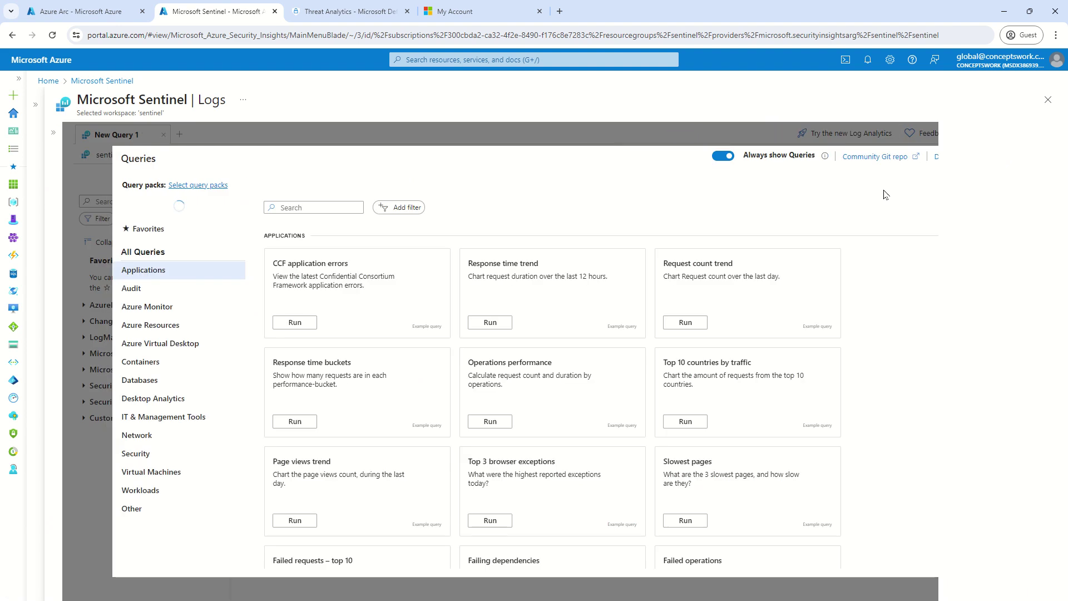
left_click(1009, 157)
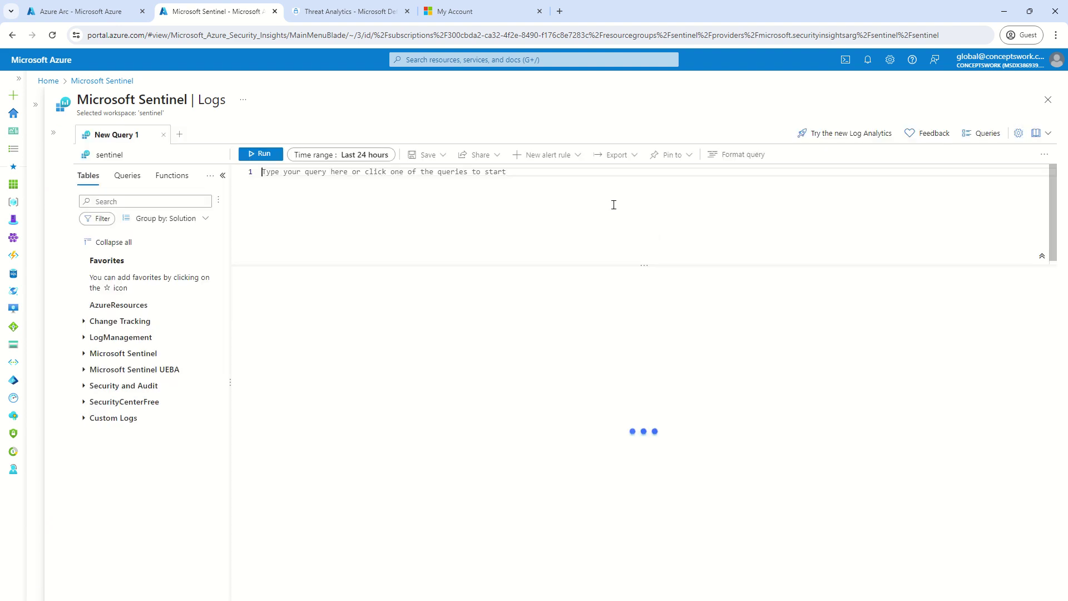
type("ThreatI")
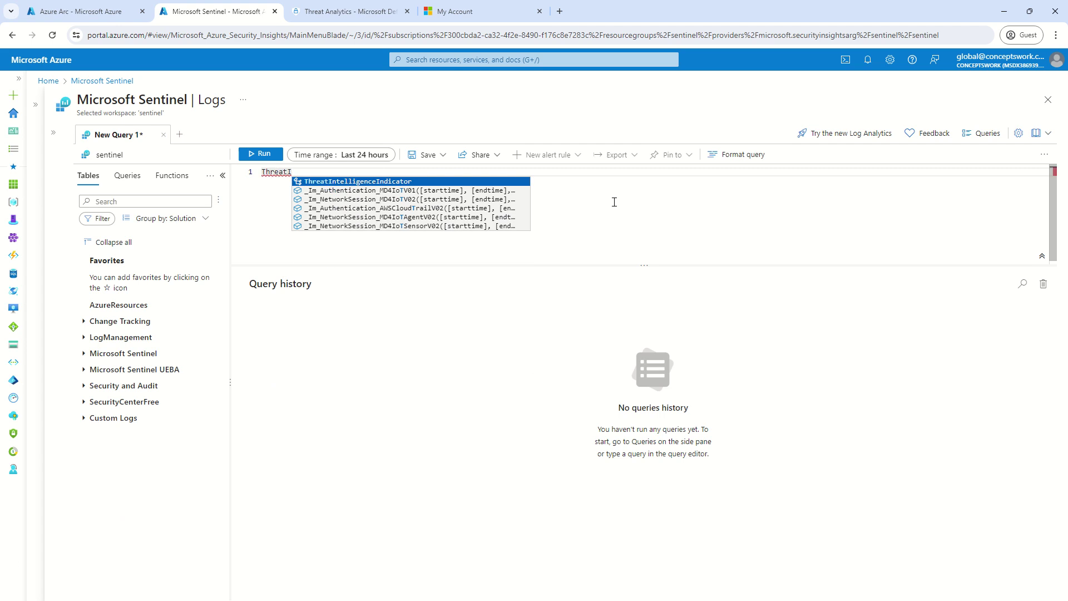
key("Tab")
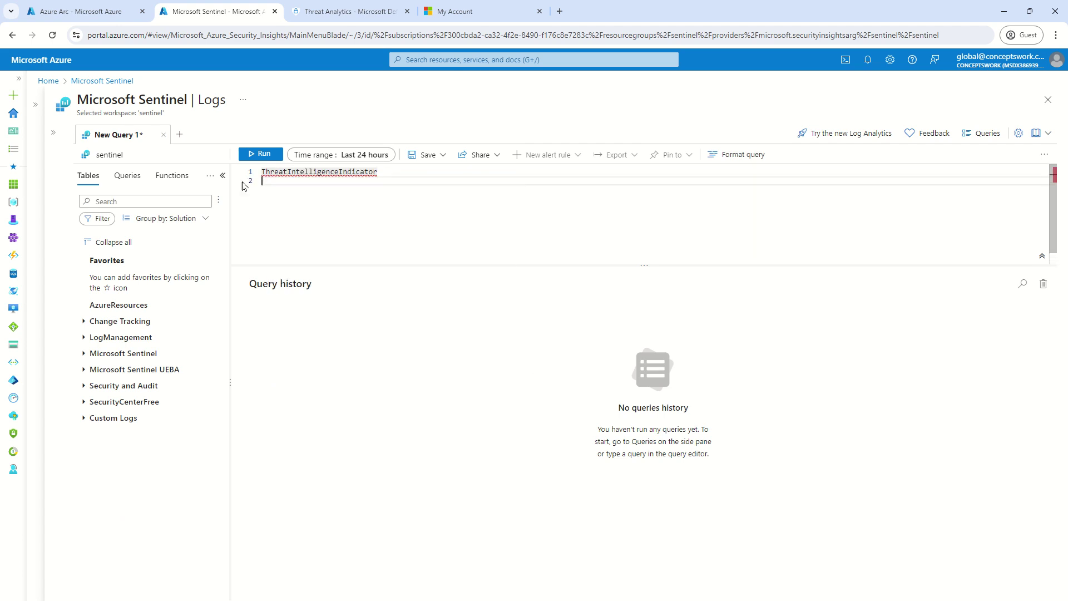
left_click(248, 156)
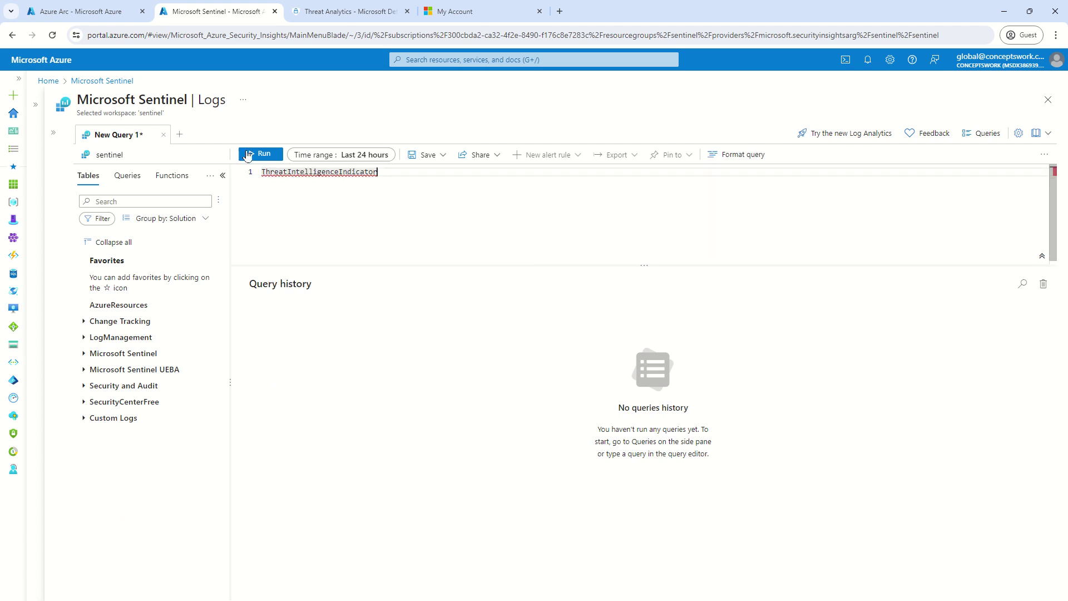
left_click(223, 175)
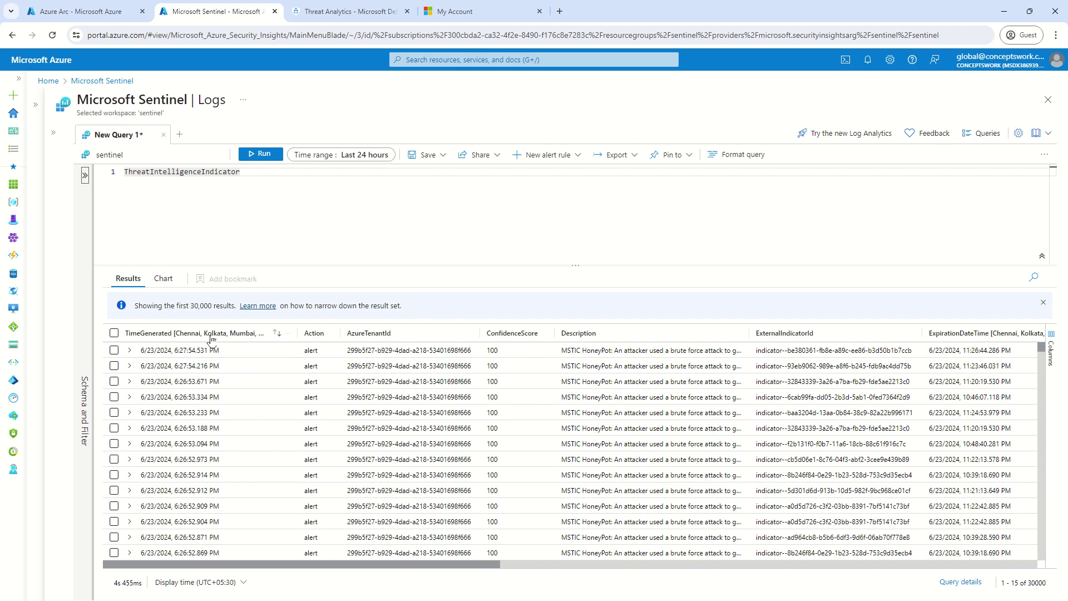
Expand a Botnet honeypot indicator row in the results, then start a new query line
left_click_drag(230, 564, 812, 551)
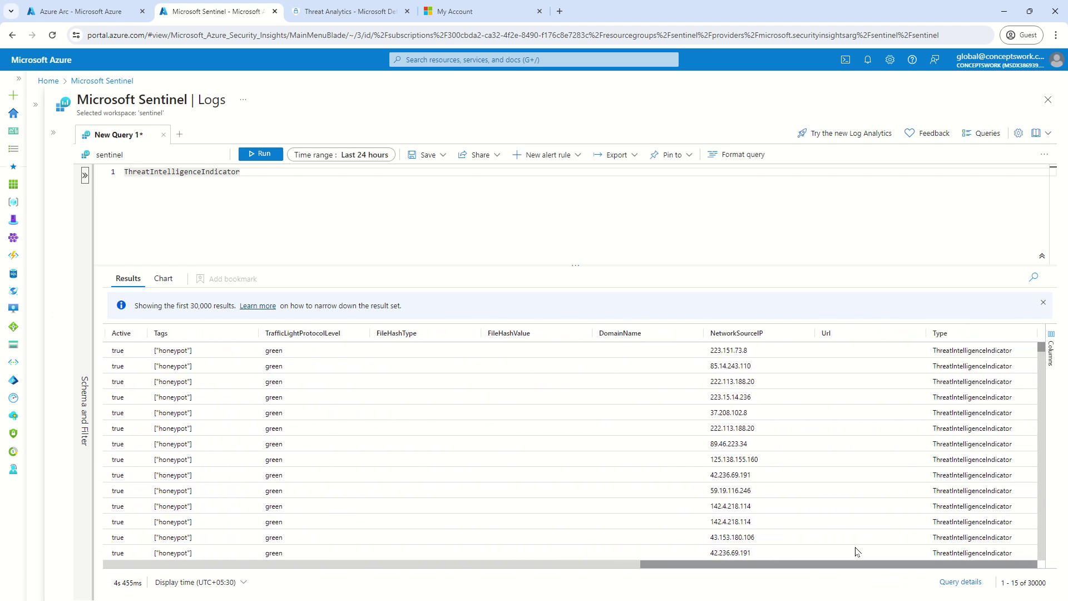
scroll(766, 357, "down", 5)
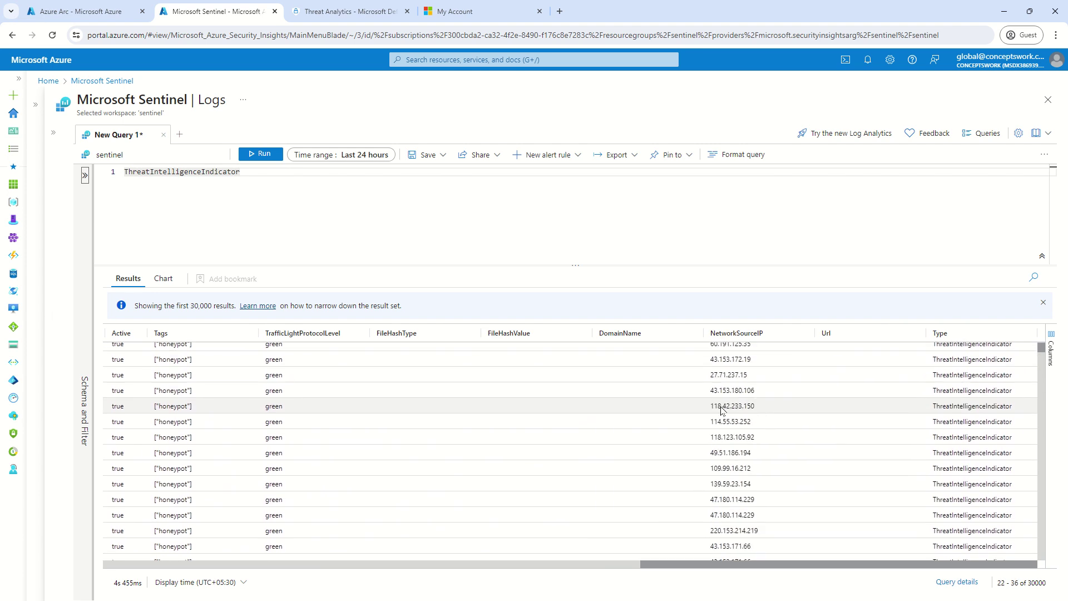
scroll(721, 410, "down", 12)
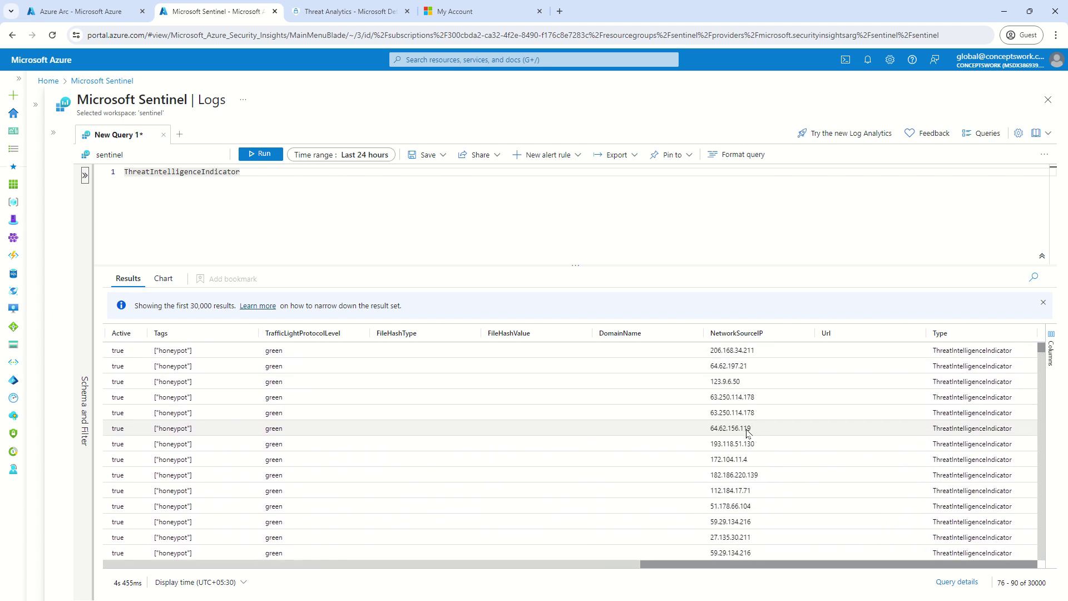
scroll(747, 433, "down", 14)
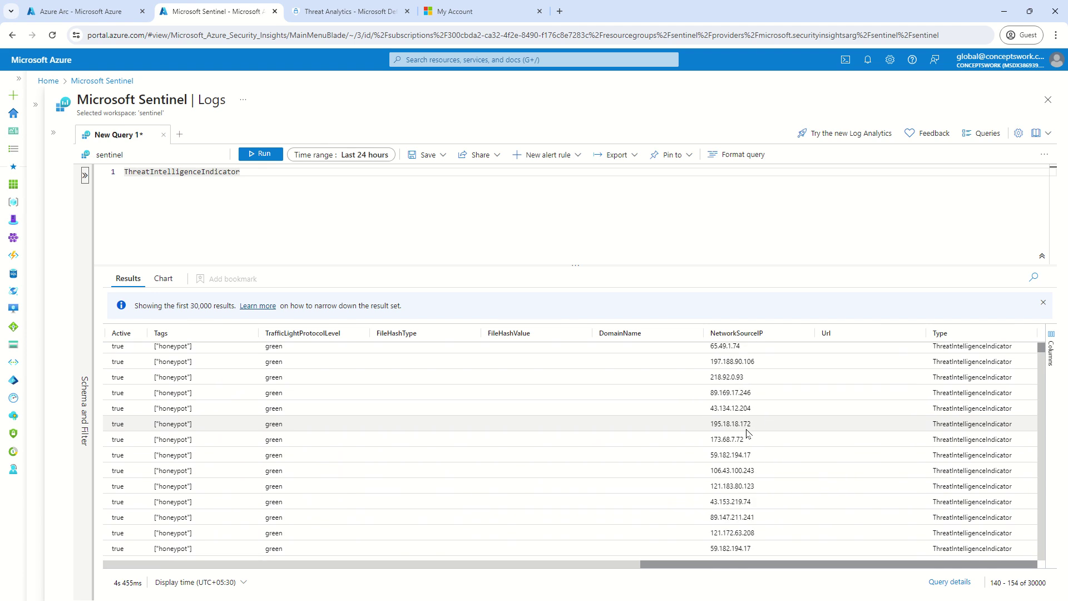
scroll(747, 433, "down", 10)
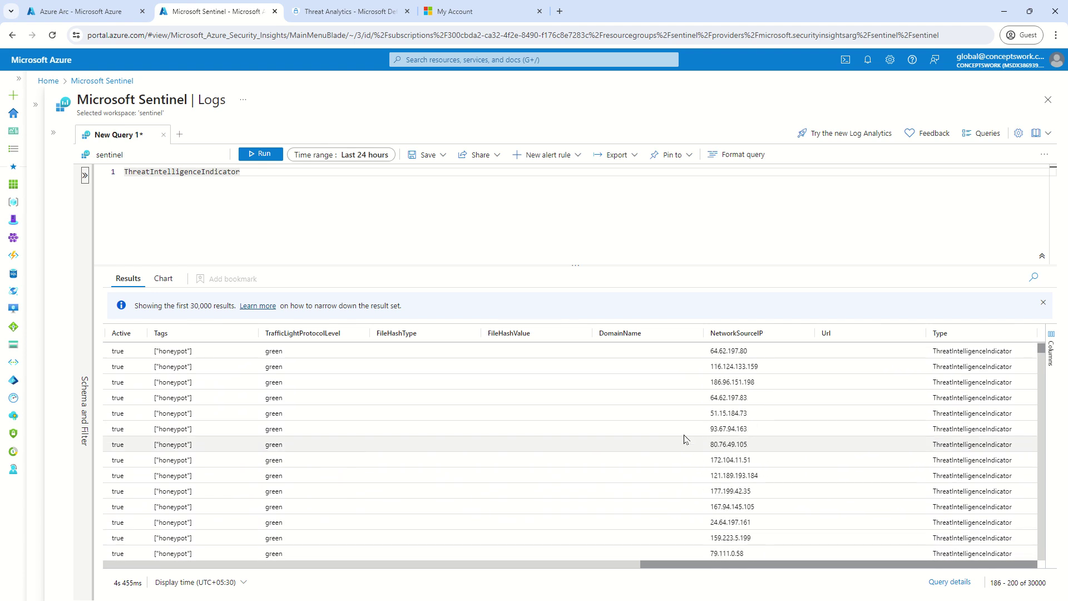
scroll(684, 439, "down", 16)
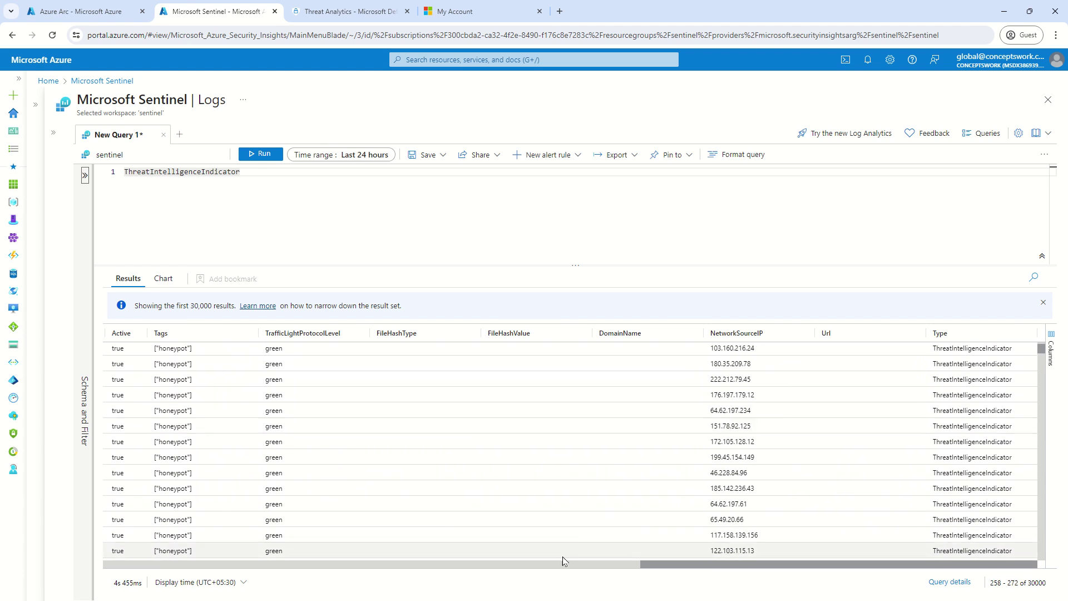
left_click_drag(671, 567, 141, 567)
scroll(420, 504, "down", 10)
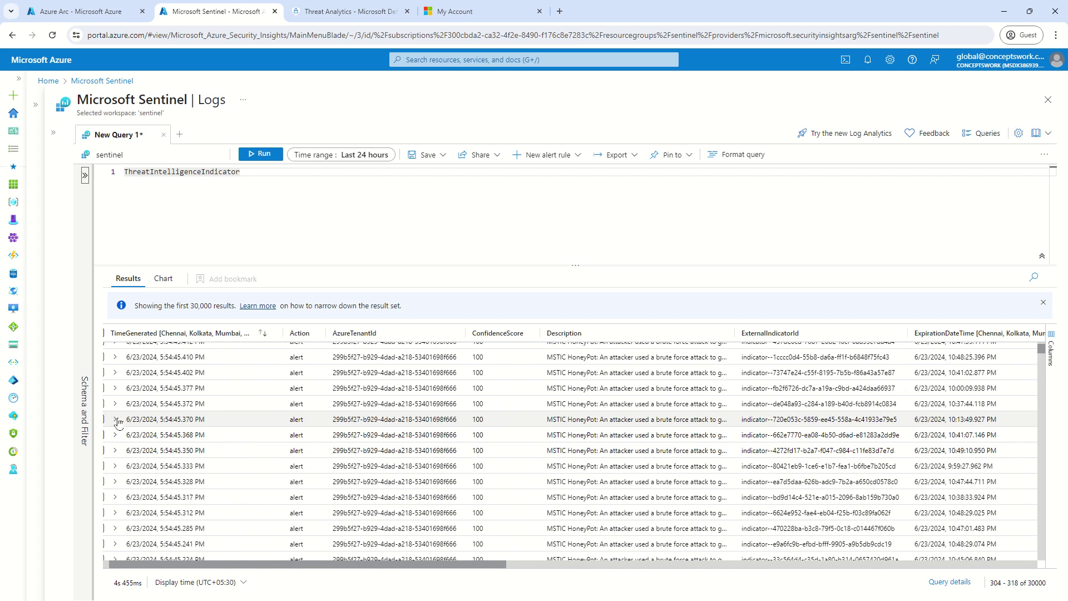
left_click(115, 419)
scroll(649, 424, "down", 3)
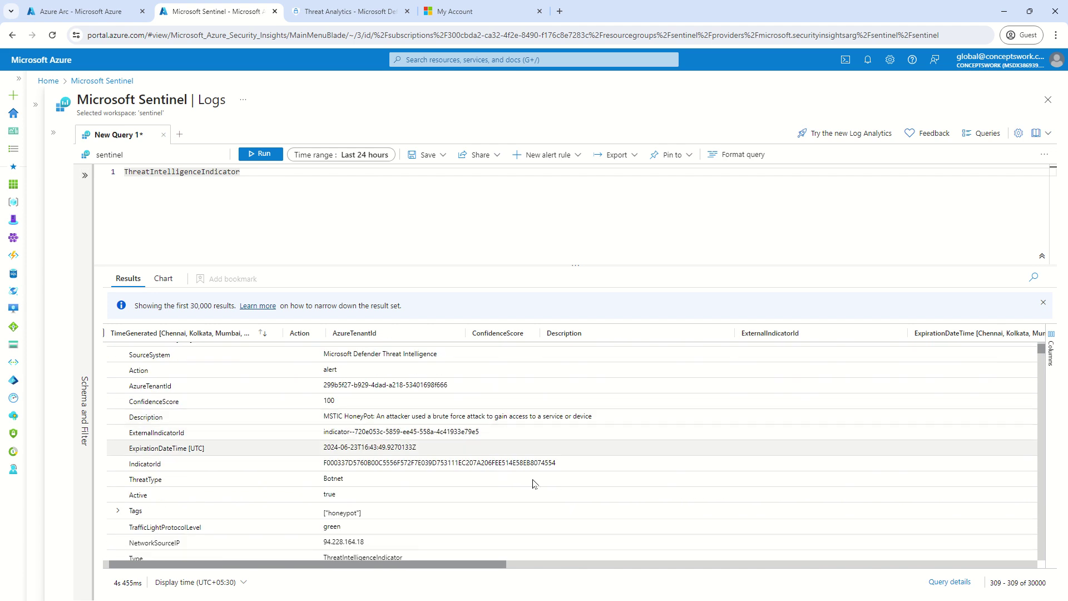
double_click(339, 482)
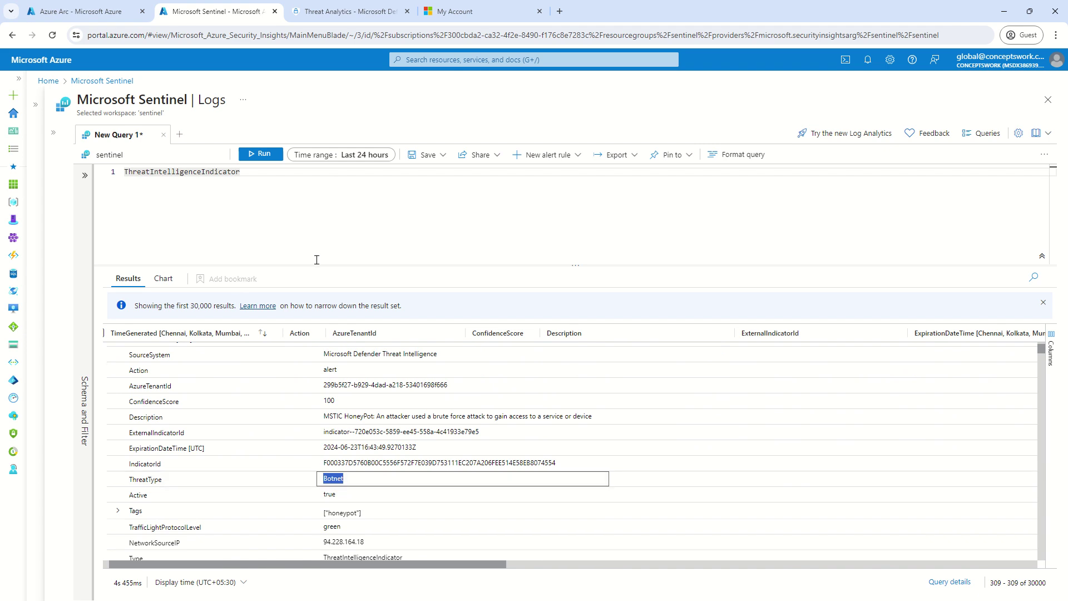
left_click(331, 241)
key("Return")
Add '| summarize count() by ThreatType' to the query and run it
type("| ")
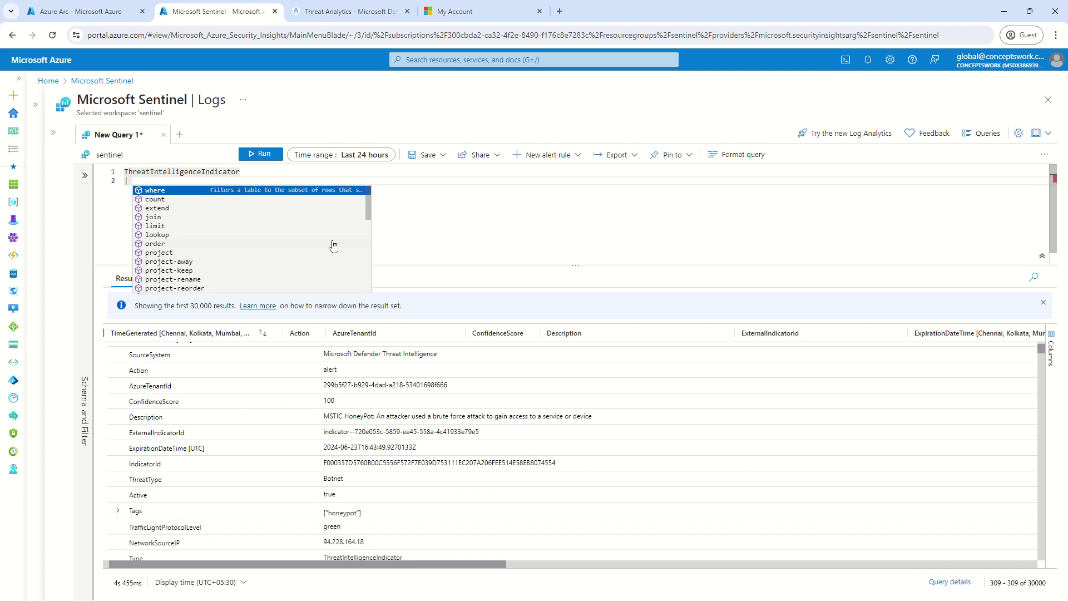
type("summarize ")
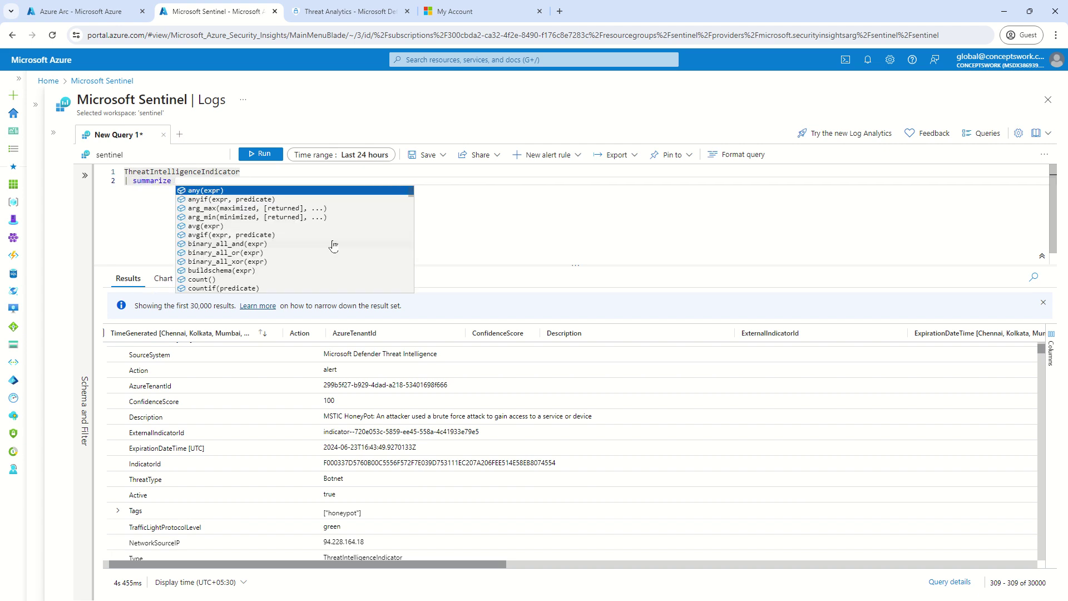
type("cou")
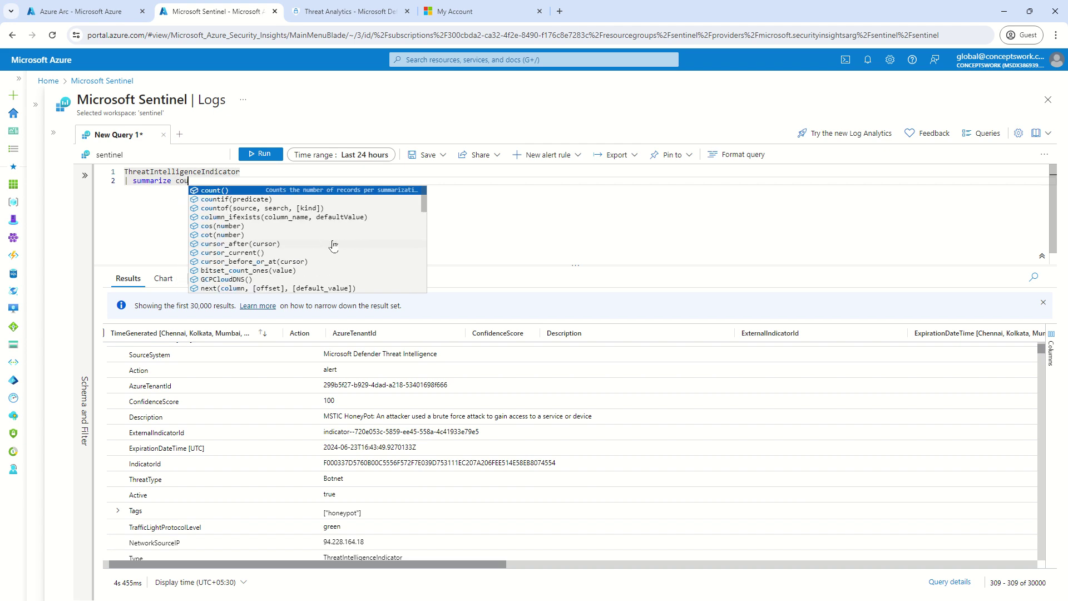
type("nt() by The")
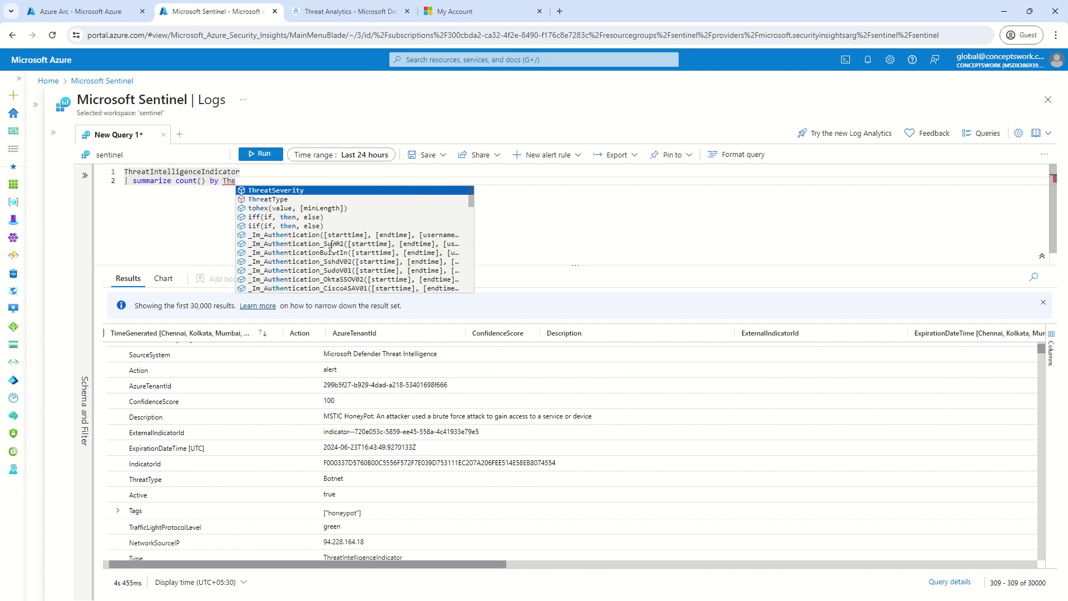
key("Down")
key("Return")
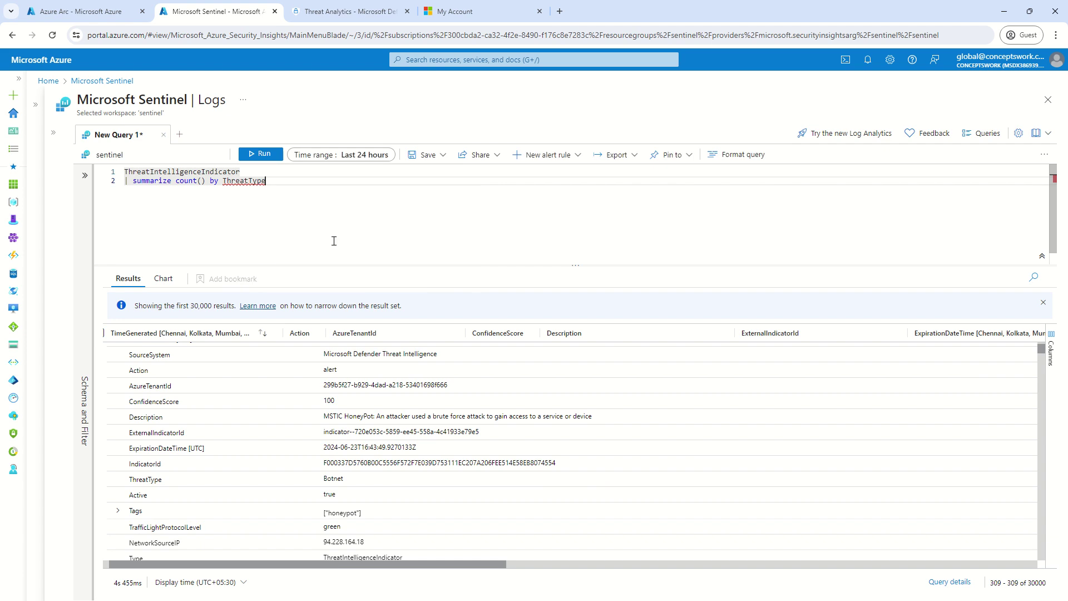
left_click(258, 155)
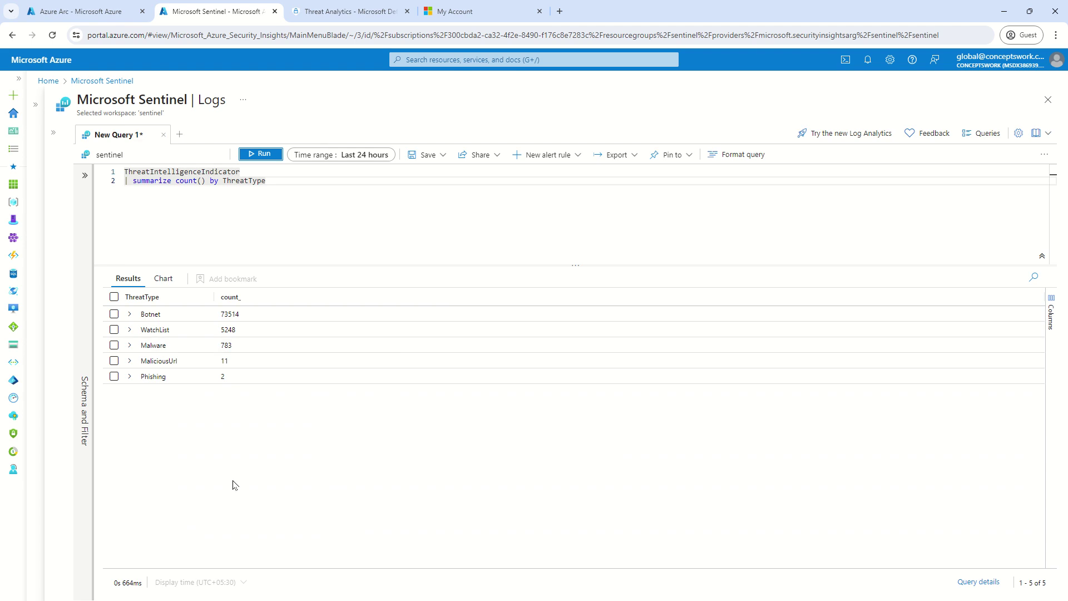
Select the entire two-line query text
left_click_drag(265, 181, 68, 135)
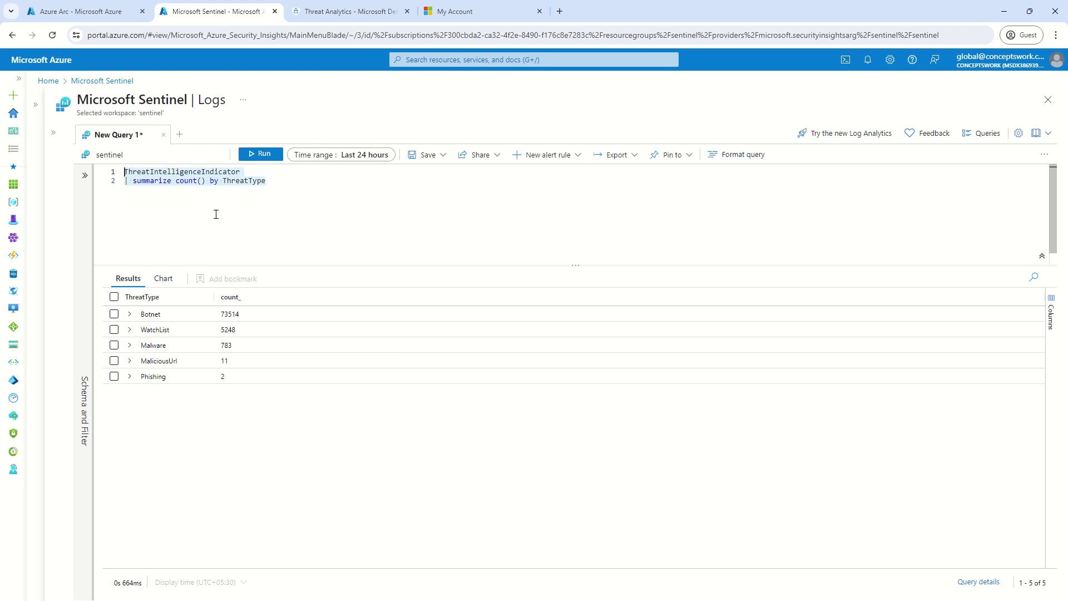
left_click(297, 211)
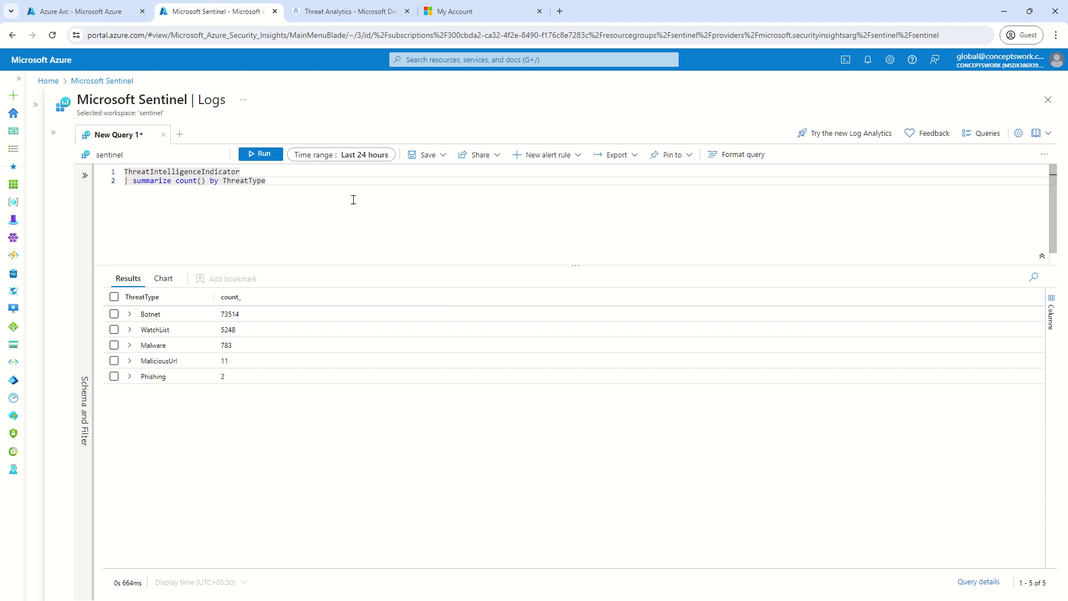
key("ctrl+a")
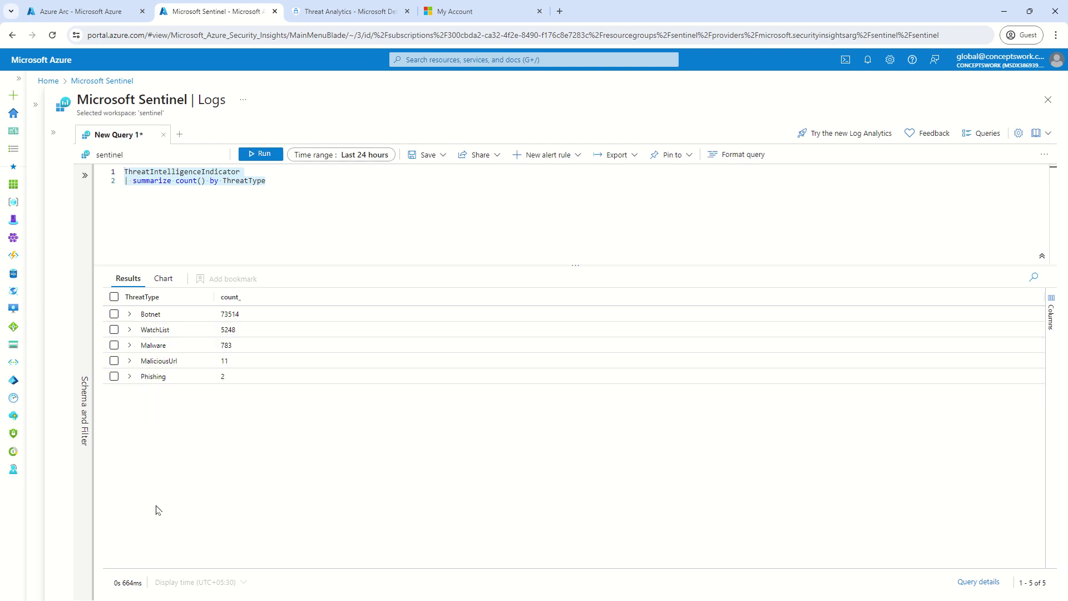
Replace the summarize line with '| where ThreatType contains ""'
left_click(311, 198)
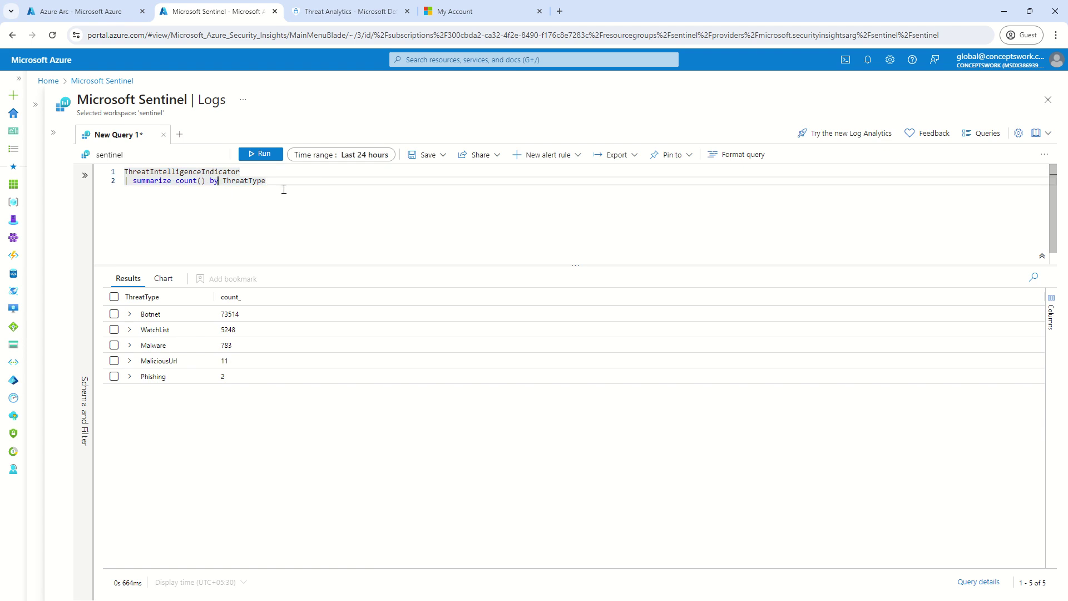
left_click_drag(284, 189, 132, 183)
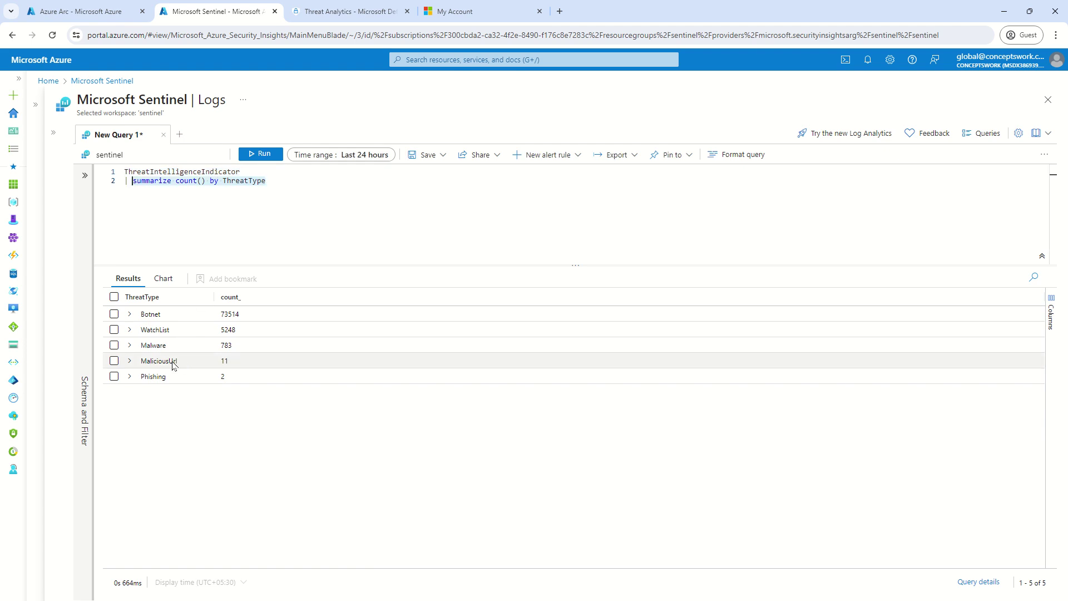
key("BackSpace")
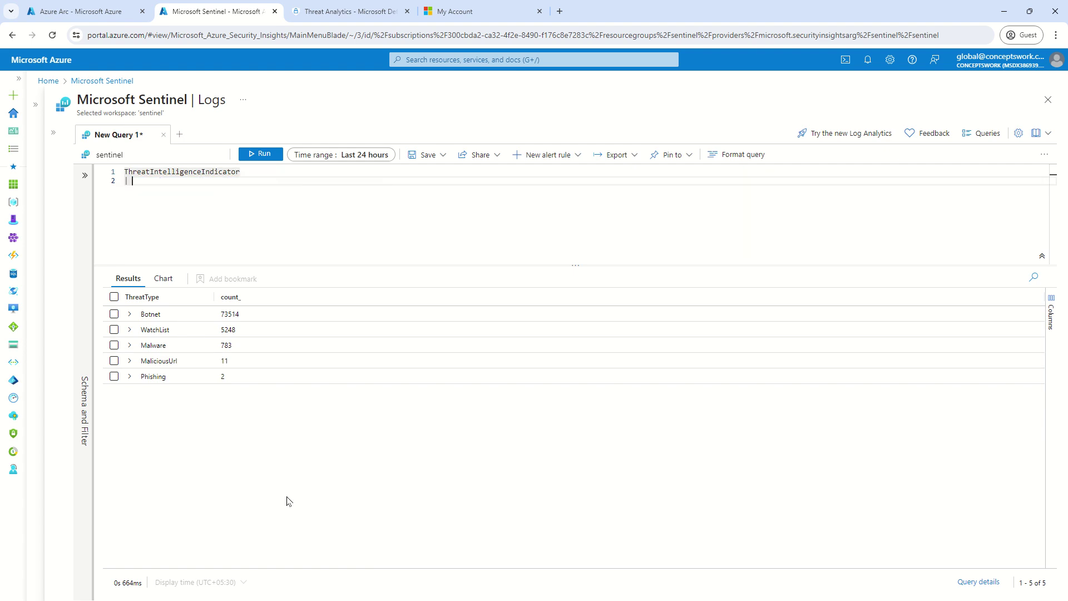
type("Where he")
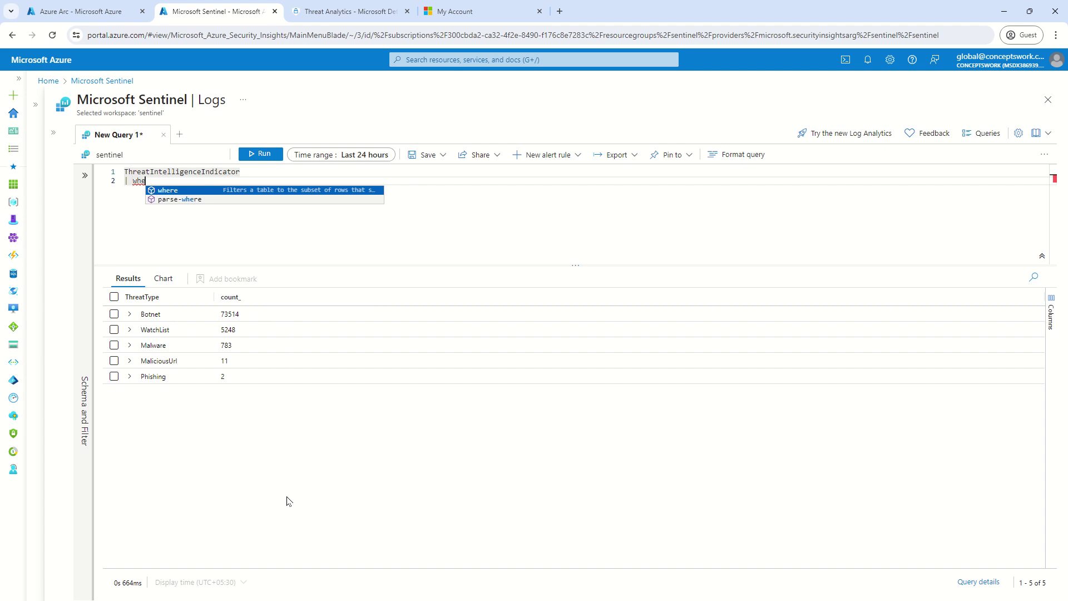
type("re ThreatSeverity")
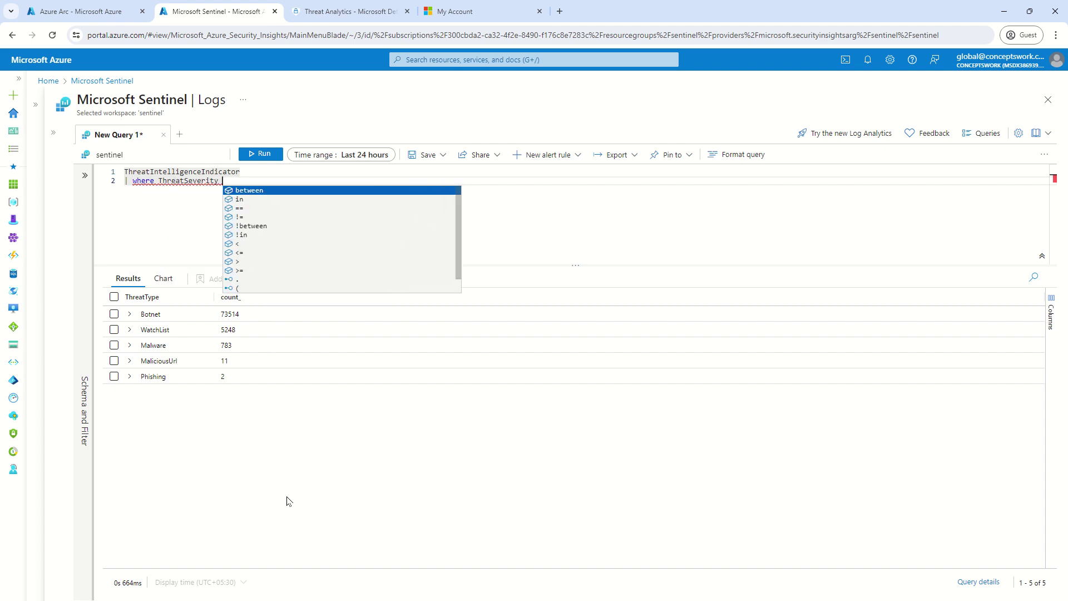
key("BackSpace")
key("BackSpace")
key("BackSpace")
key("BackSpace")
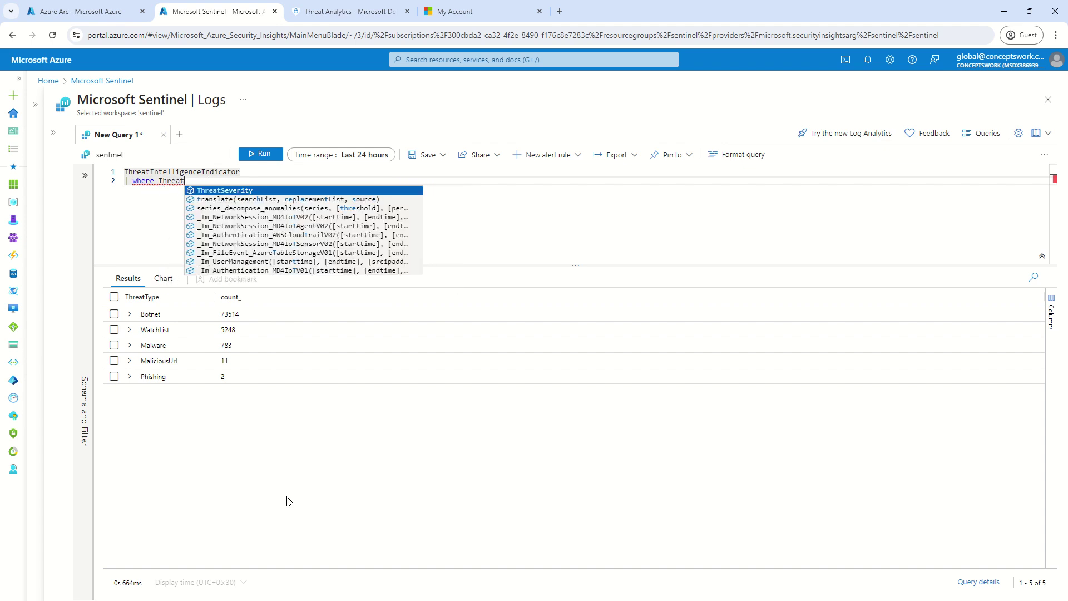
type("TY")
key("Tab")
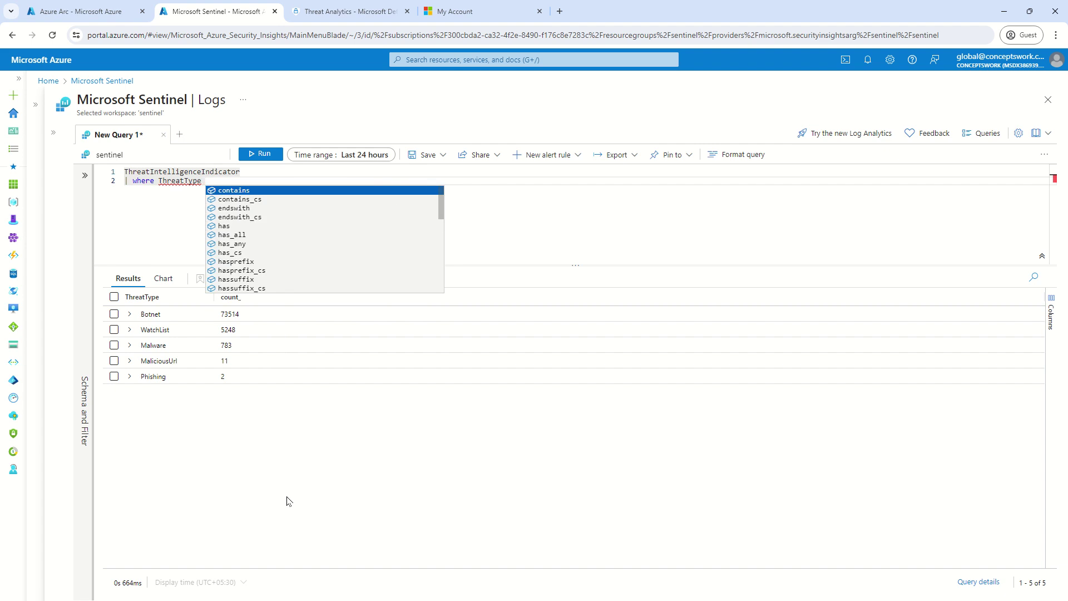
key("Tab")
type("\"")
Fill the quotes with MaliciousUrl copied from the results and run the filter
double_click(167, 361)
key("ctrl+c")
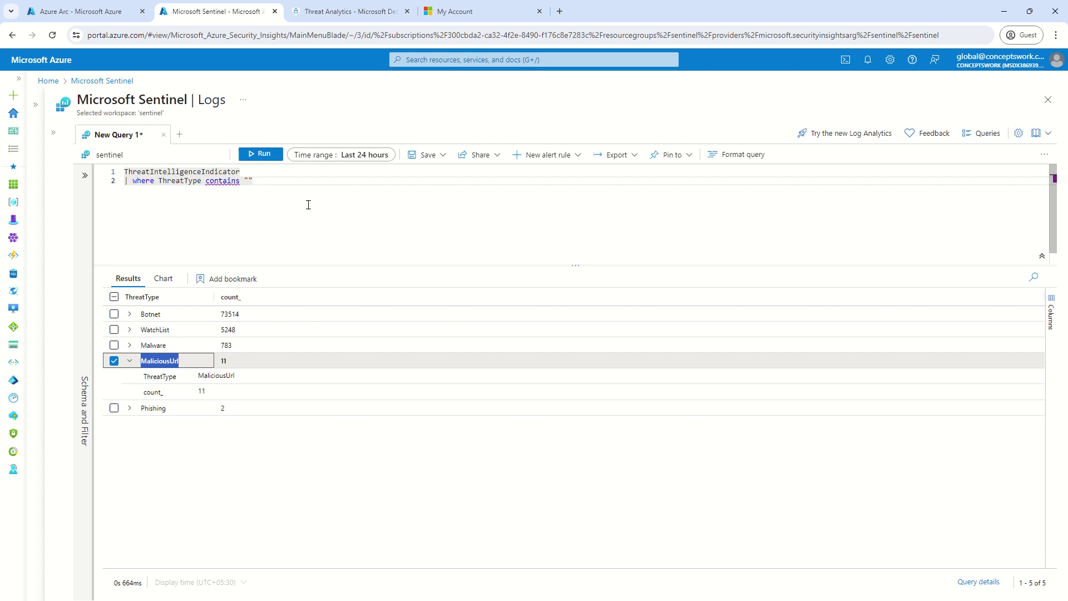
left_click(307, 183)
key("ctrl+v")
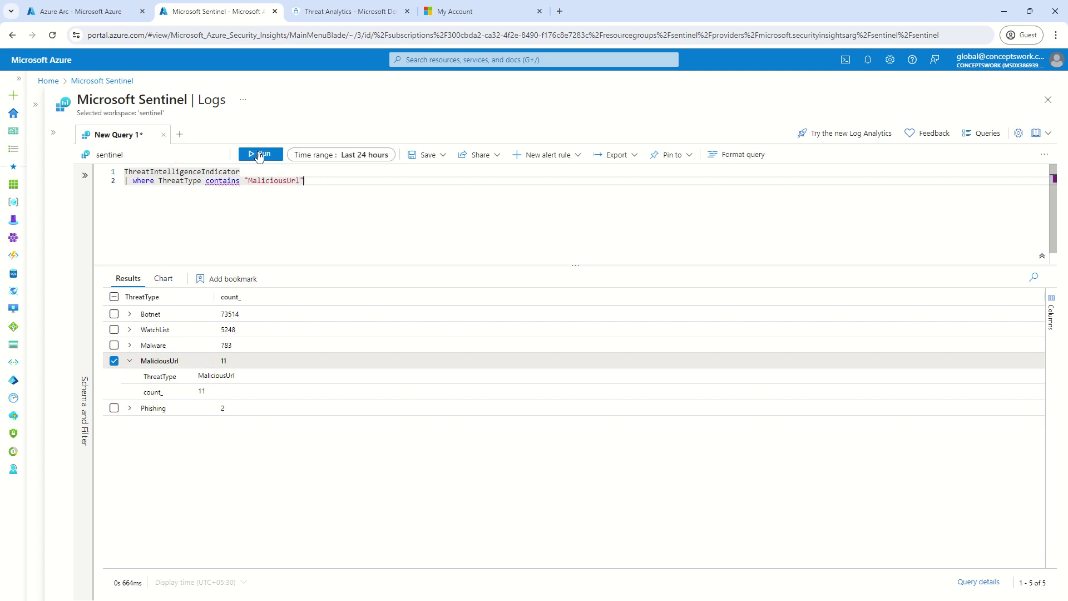
left_click(261, 154)
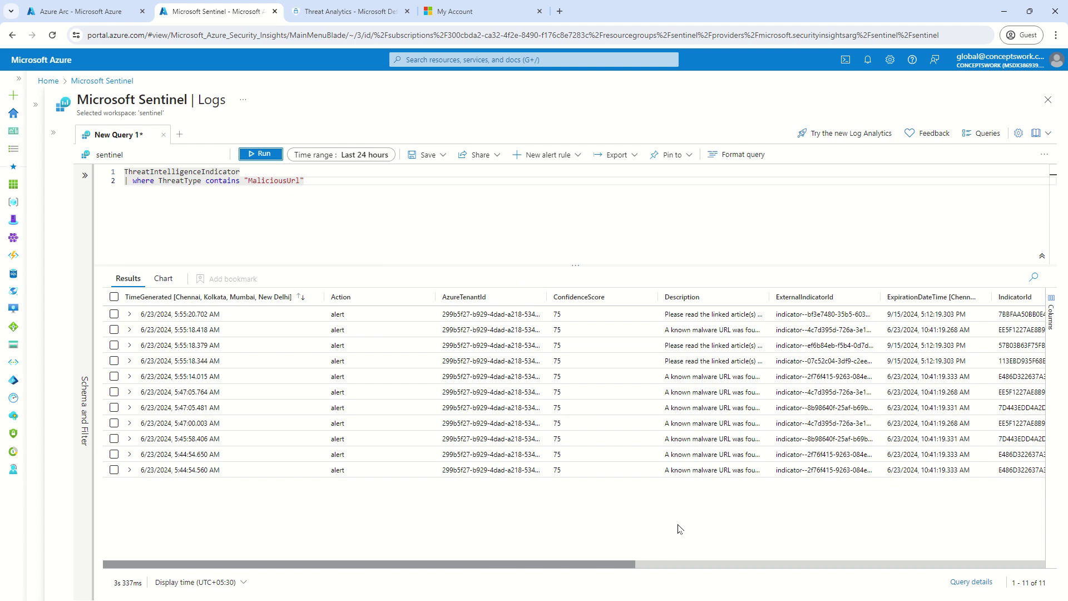
Add '| project Url' to list the 11 malicious URLs, then switch to Defender Threat analytics
left_click_drag(487, 567, 912, 548)
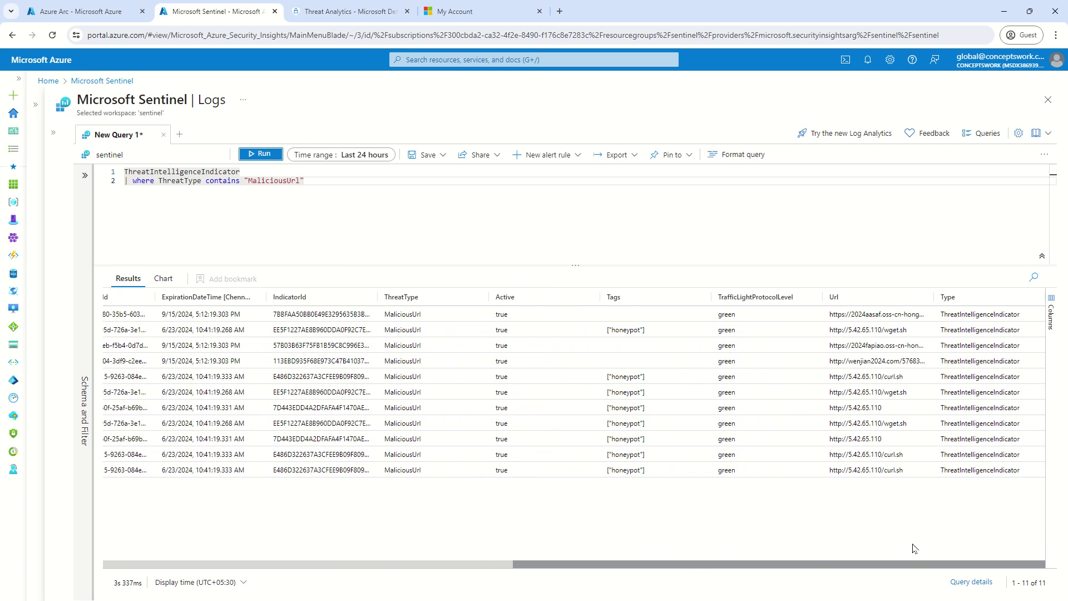
left_click(328, 183)
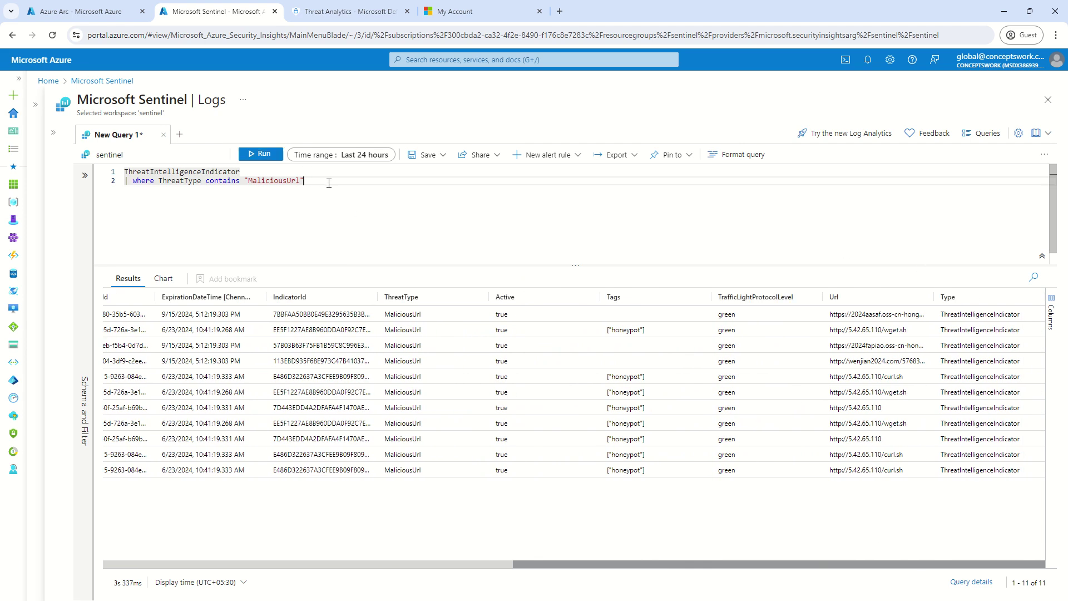
key("Return")
type("| pro")
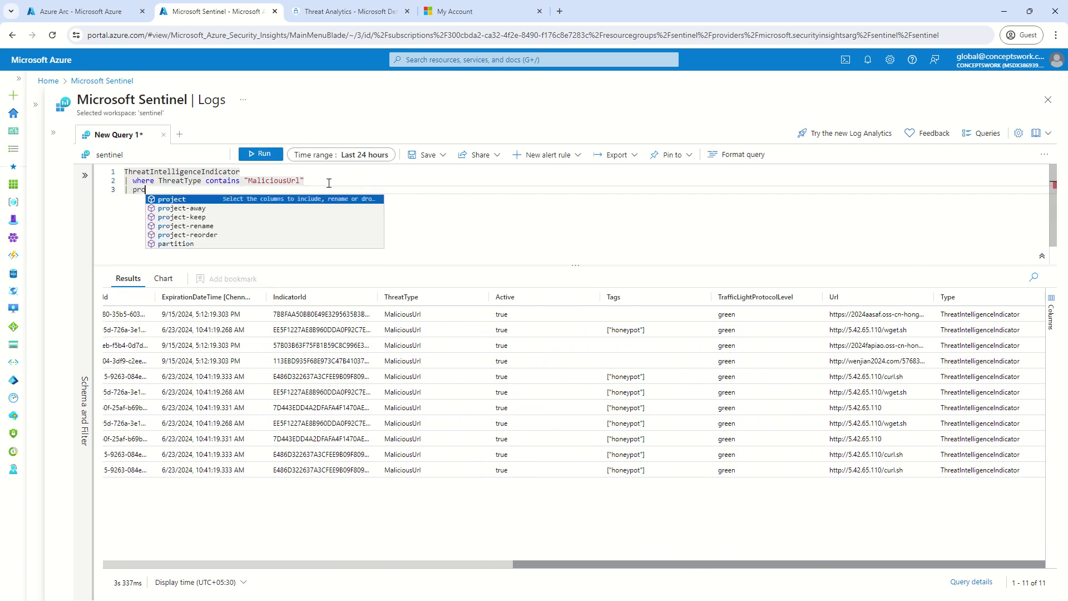
type("ject Url")
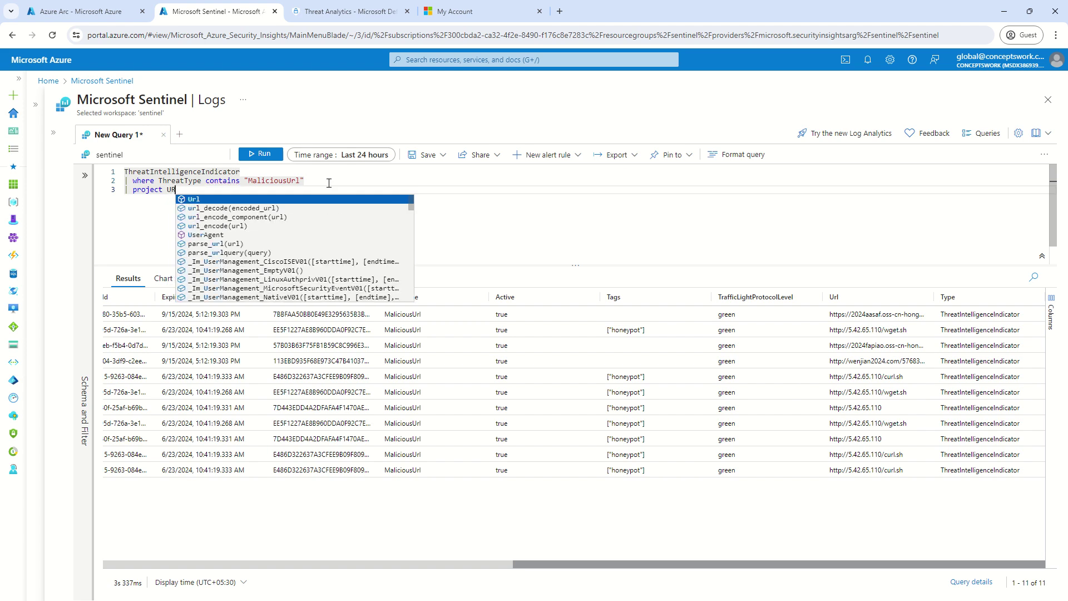
key("shift+Return")
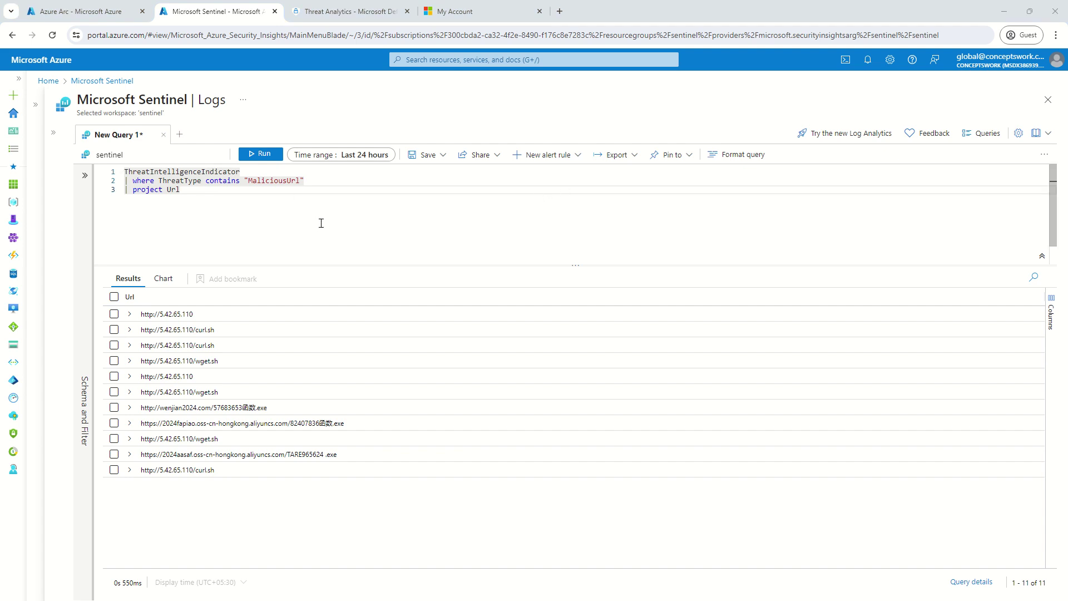
left_click(331, 10)
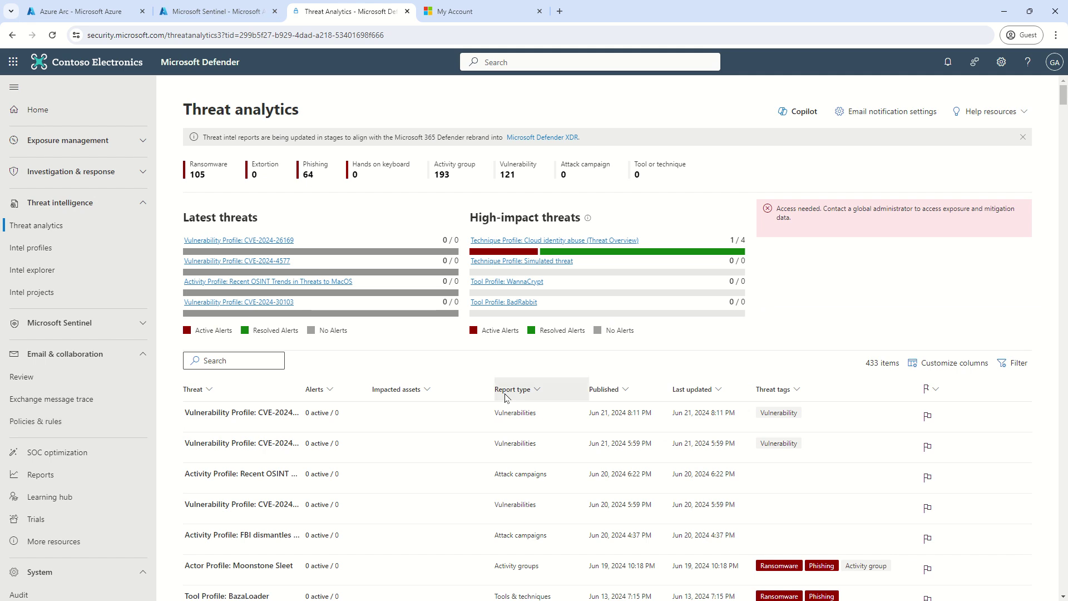
scroll(560, 437, "down", 3)
scroll(560, 437, "down", 6)
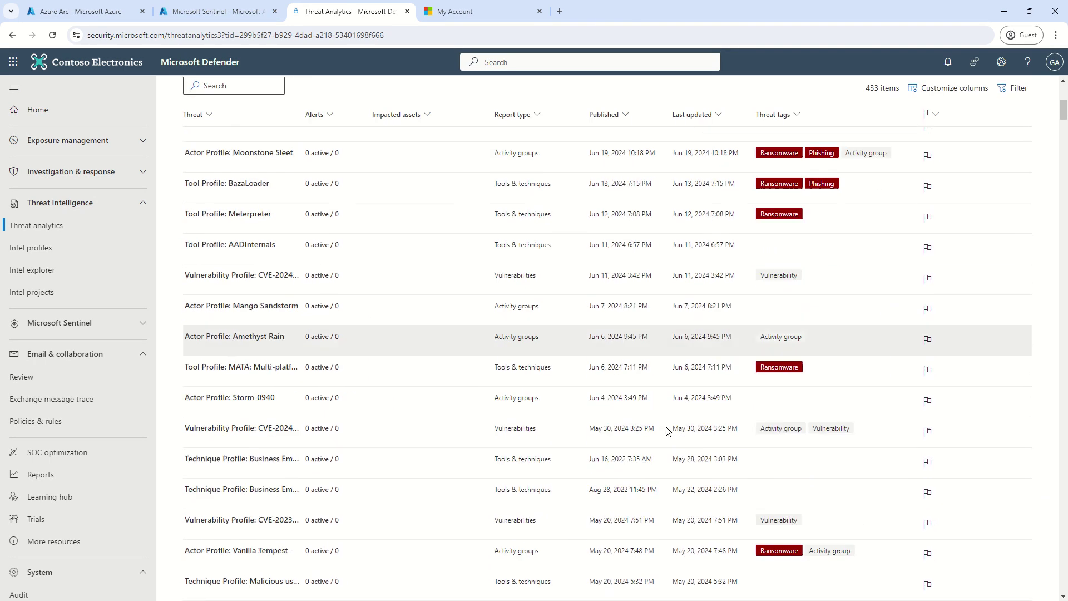
scroll(669, 433, "down", 3)
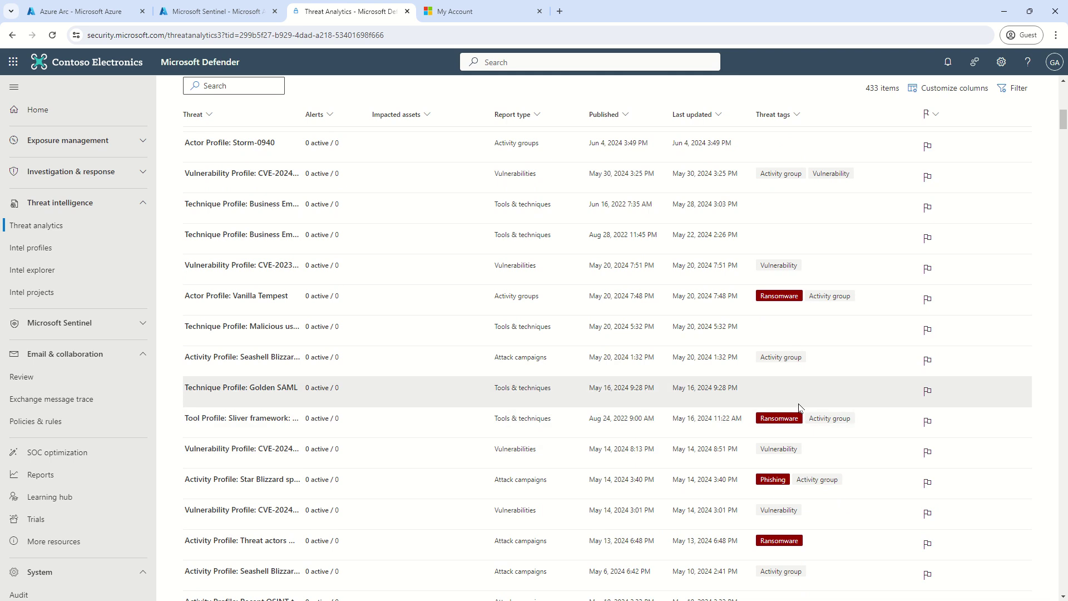
scroll(769, 402, "down", 3)
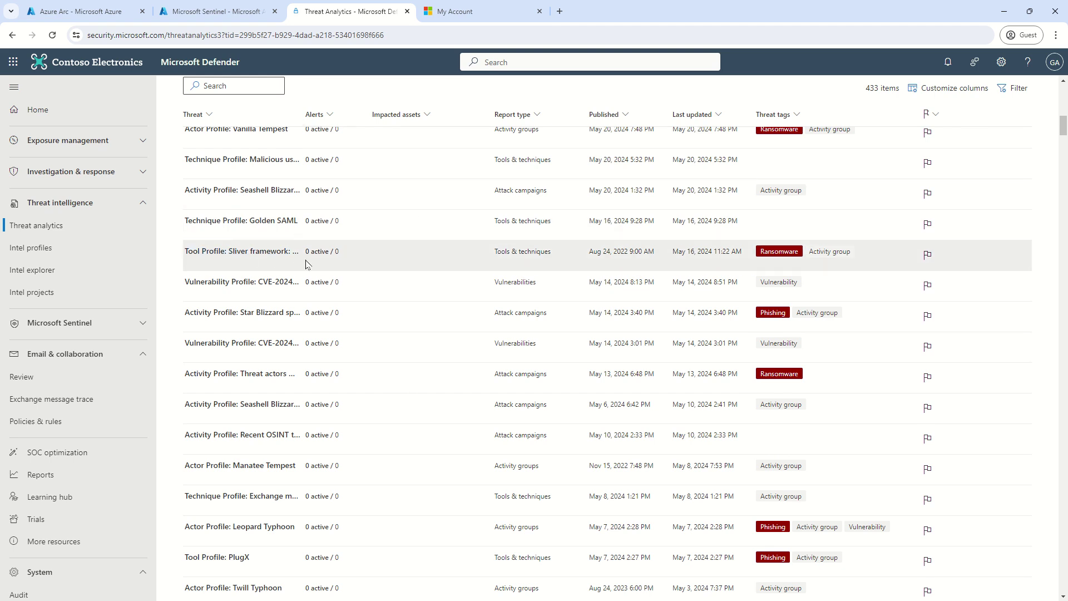
Close Logs and open Con-Sentinel's Threat intelligence page listing 95 Defender Threat Intelligence indicators
left_click(214, 11)
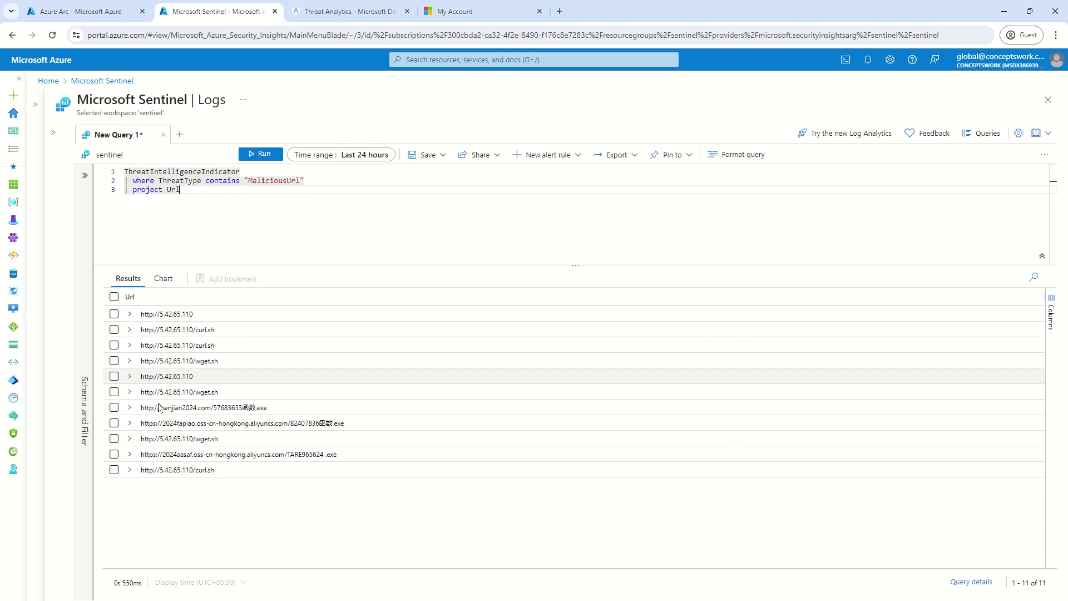
left_click(85, 176)
left_click(1048, 100)
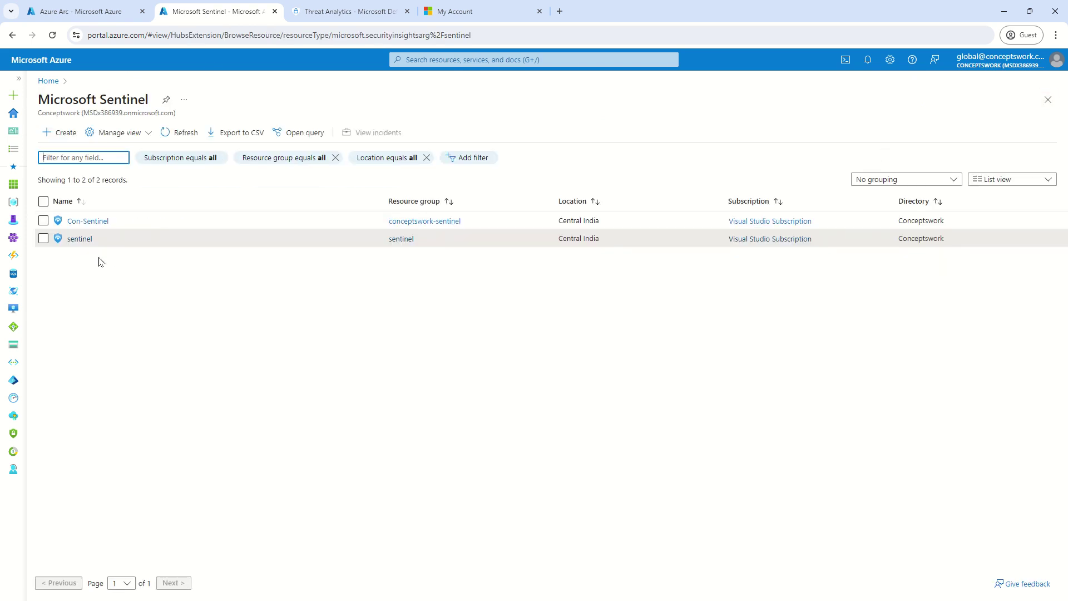
left_click(84, 222)
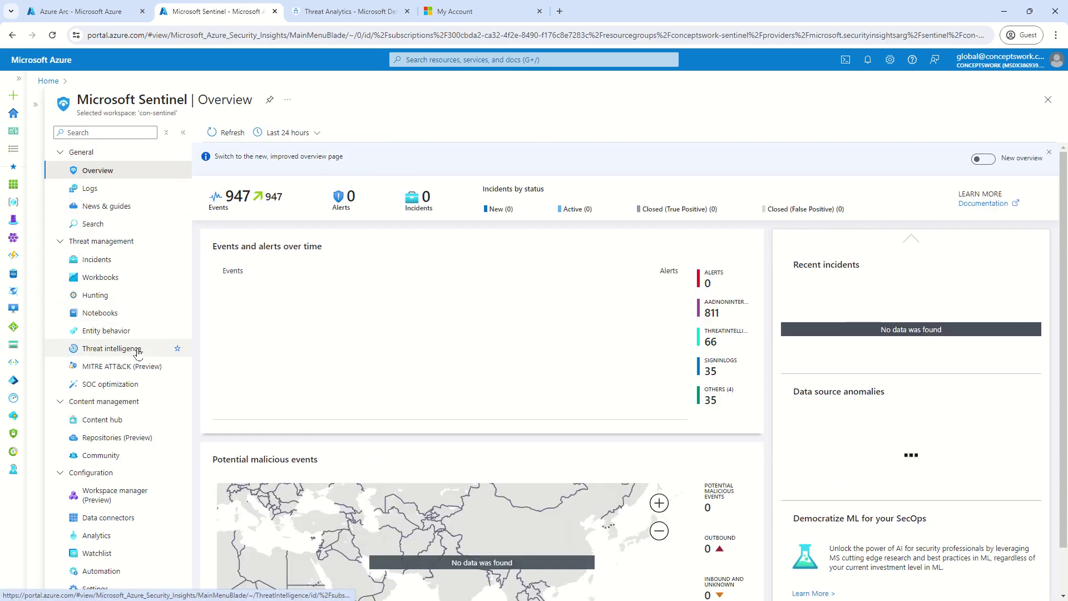
left_click(147, 350)
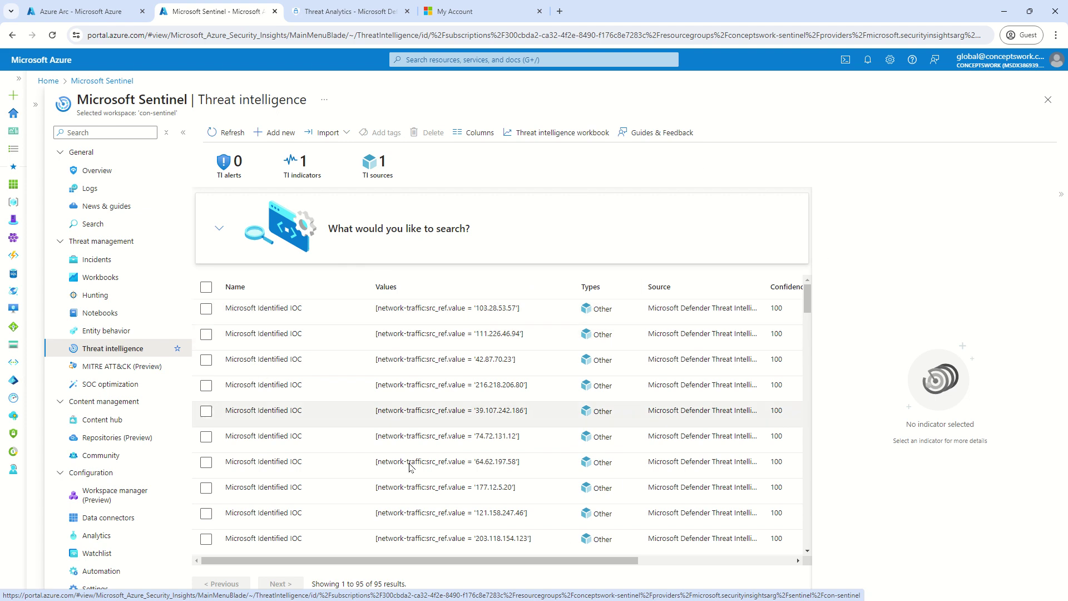
left_click_drag(138, 111, 178, 113)
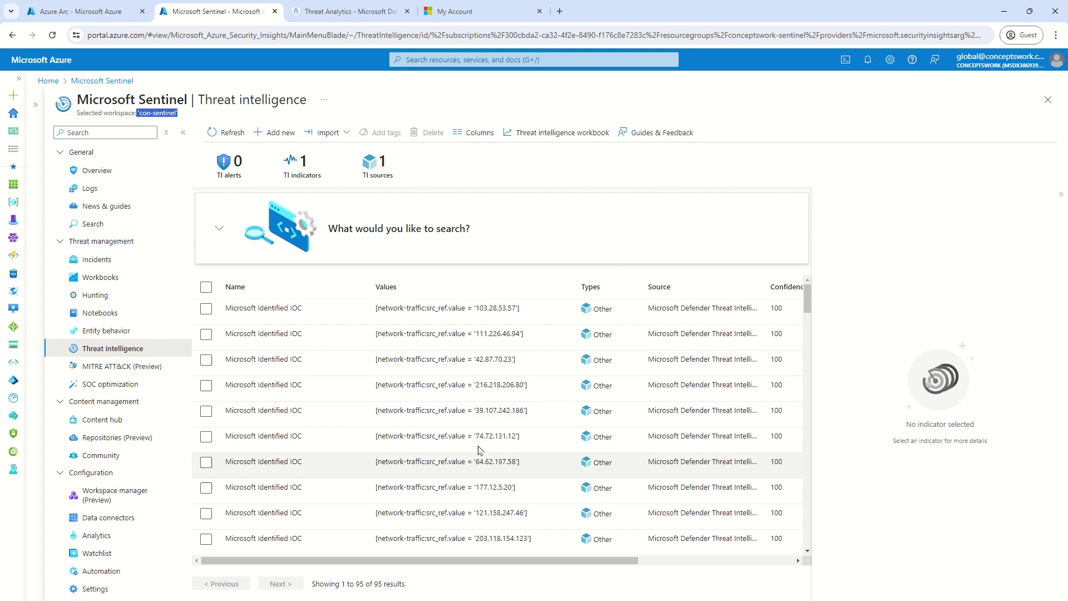
Rerun the ThreatIntelligenceIndicator query in Con-Sentinel Logs, returning 66 HoneyPot indicators with confidence 100
left_click(167, 188)
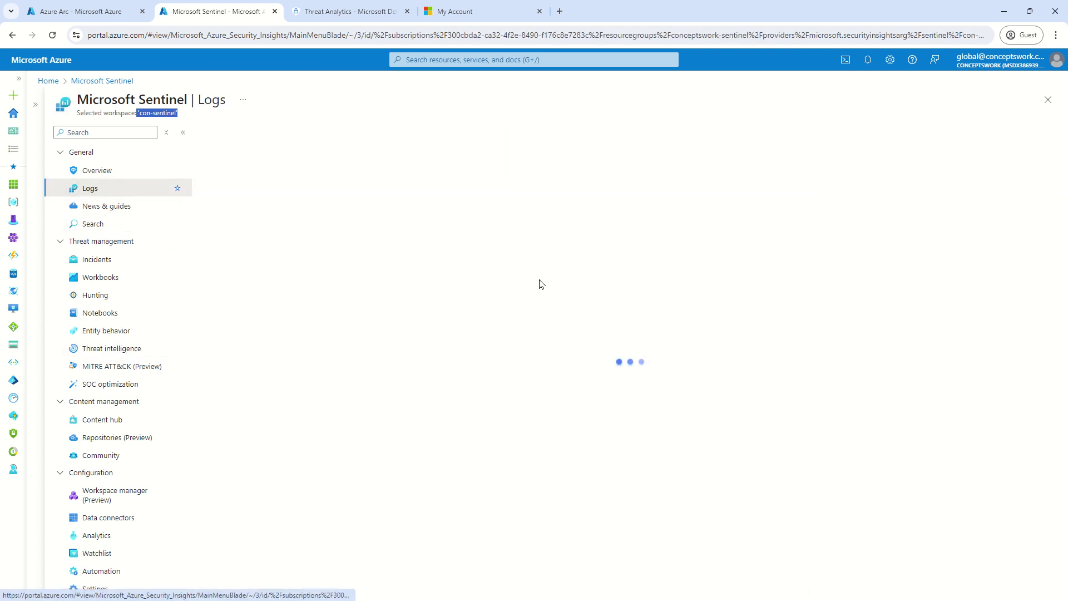
left_click(1014, 157)
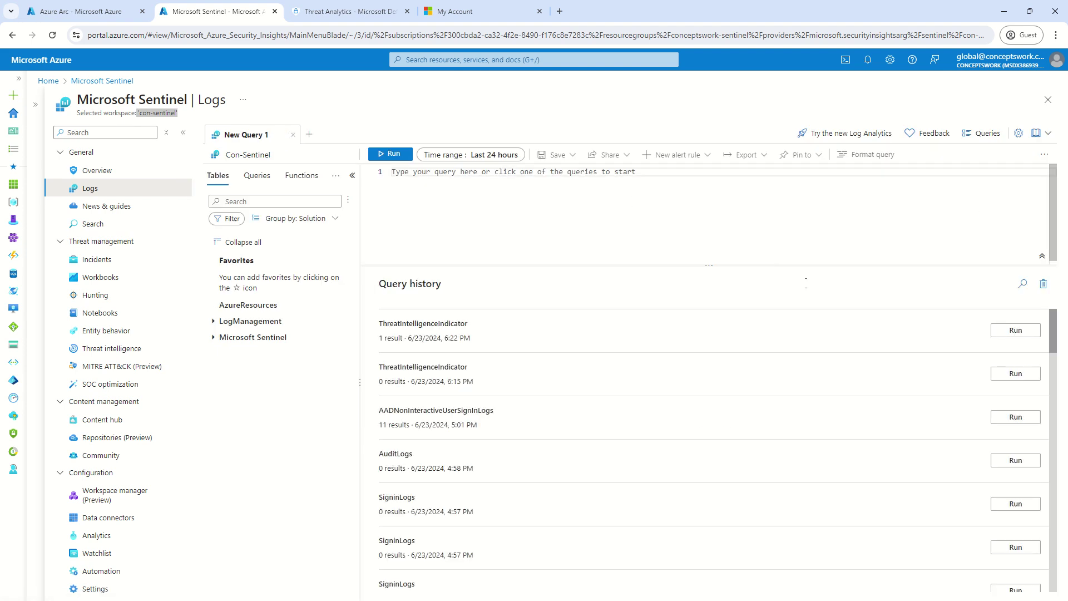
left_click(1015, 331)
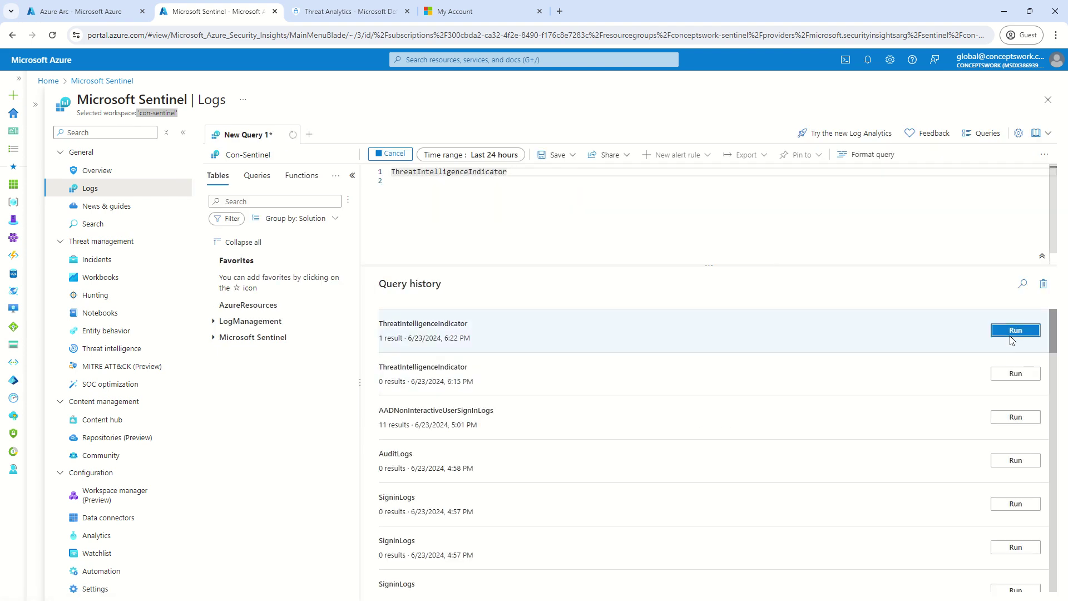
left_click(352, 175)
left_click(183, 132)
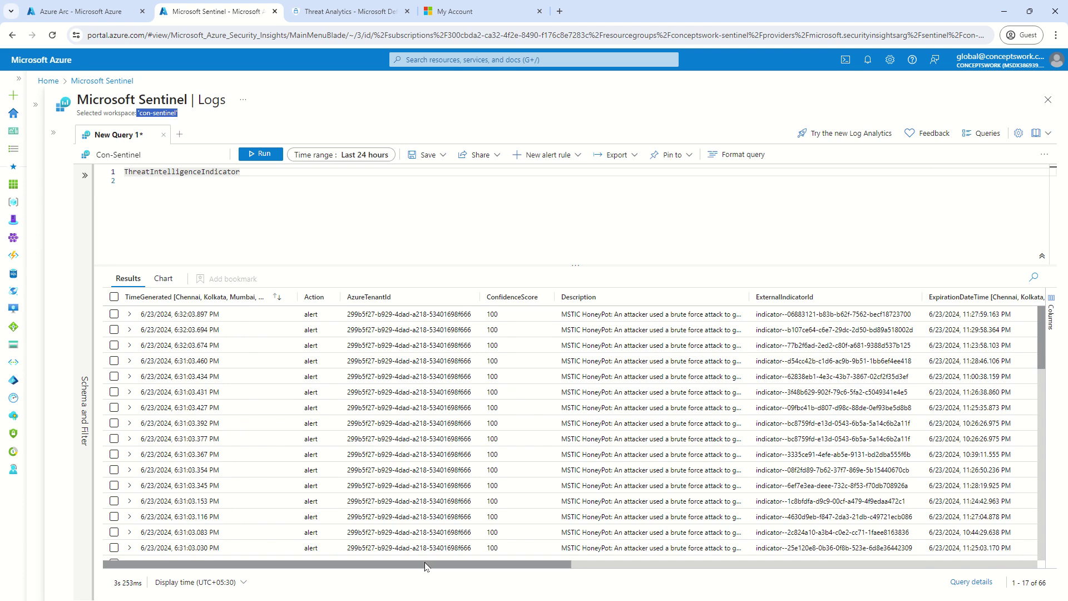
mouse_move(426, 563)
left_mouse_down()
mouse_move(906, 560)
mouse_move(439, 563)
left_mouse_up()
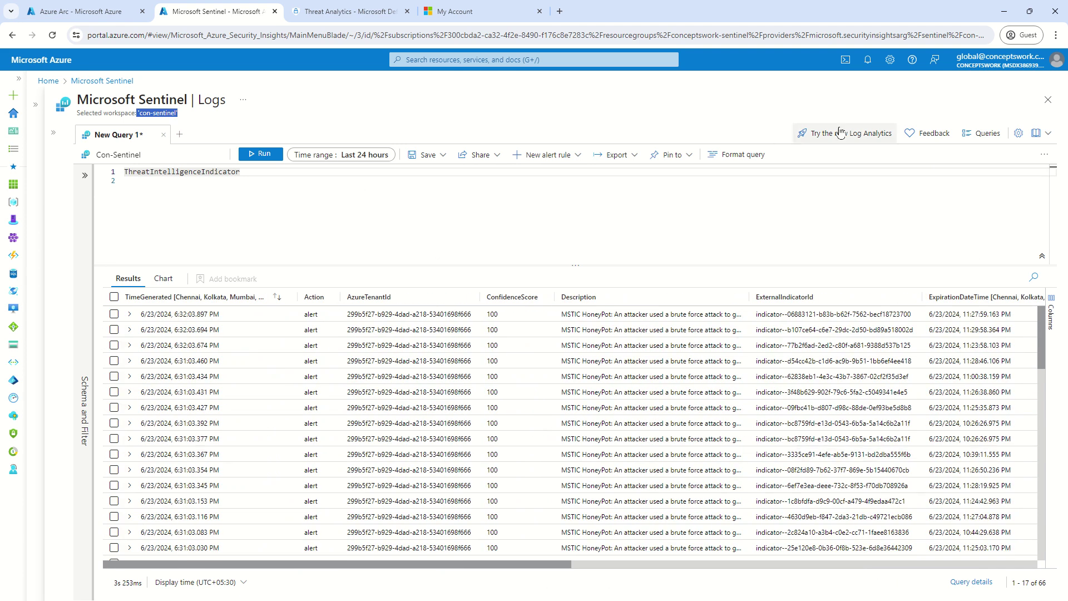
Show the Defender Threat Intelligence (Preview) connector details in Con-Sentinel's Data connectors: Connected, 14 records received
left_click(1048, 100)
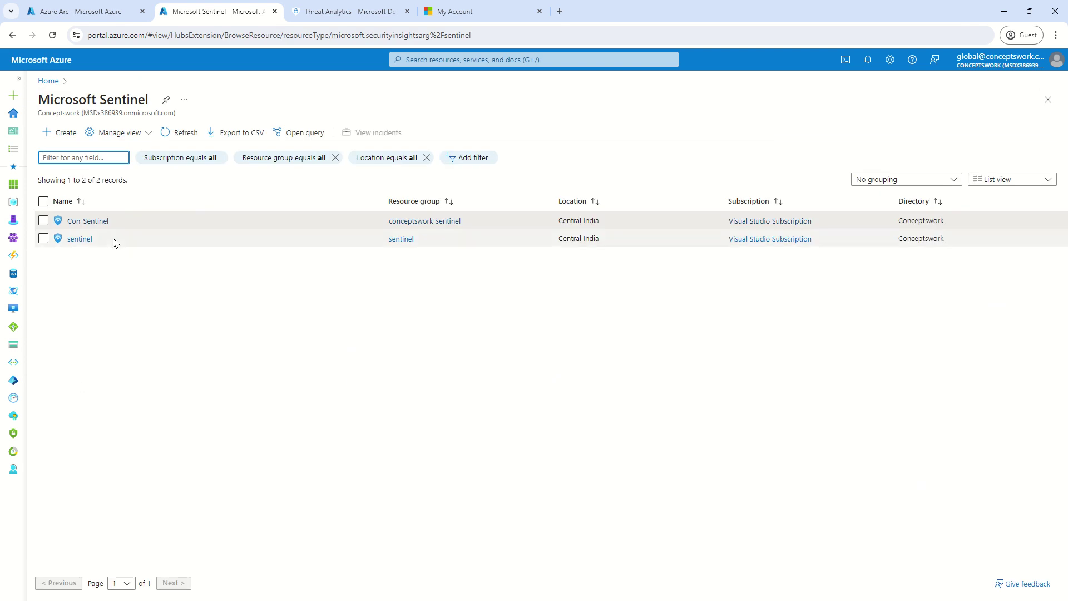
left_click(89, 221)
left_click(179, 102)
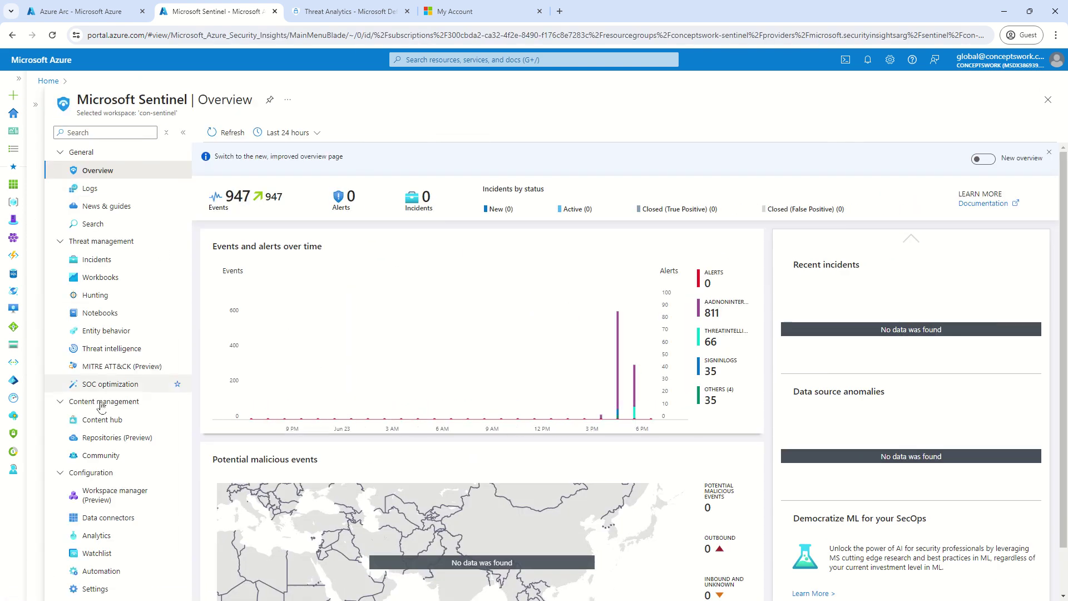
left_click(130, 519)
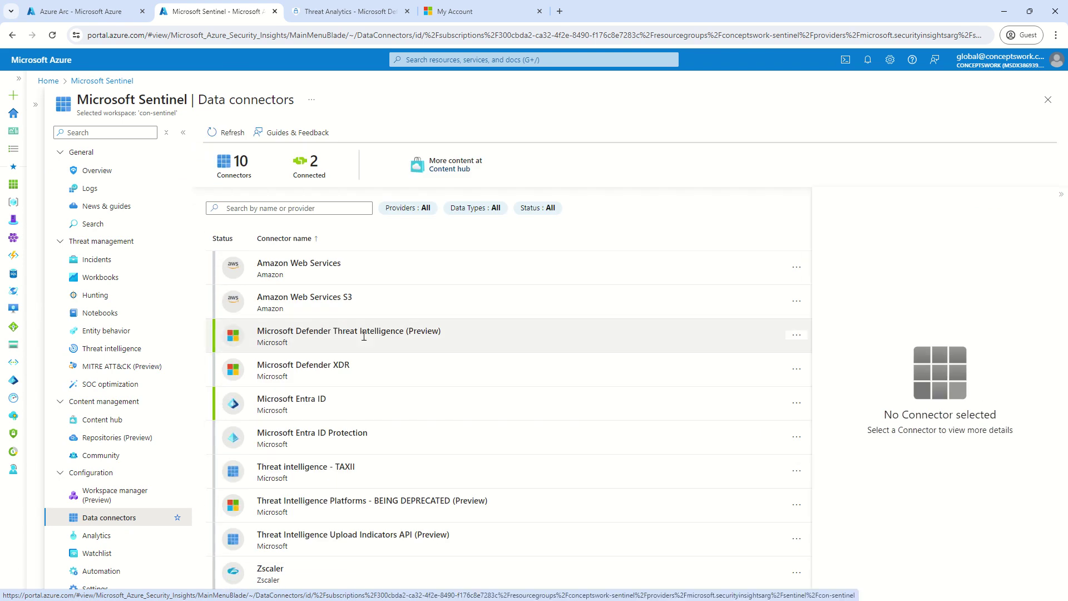
left_click(422, 335)
scroll(871, 475, "down", 3)
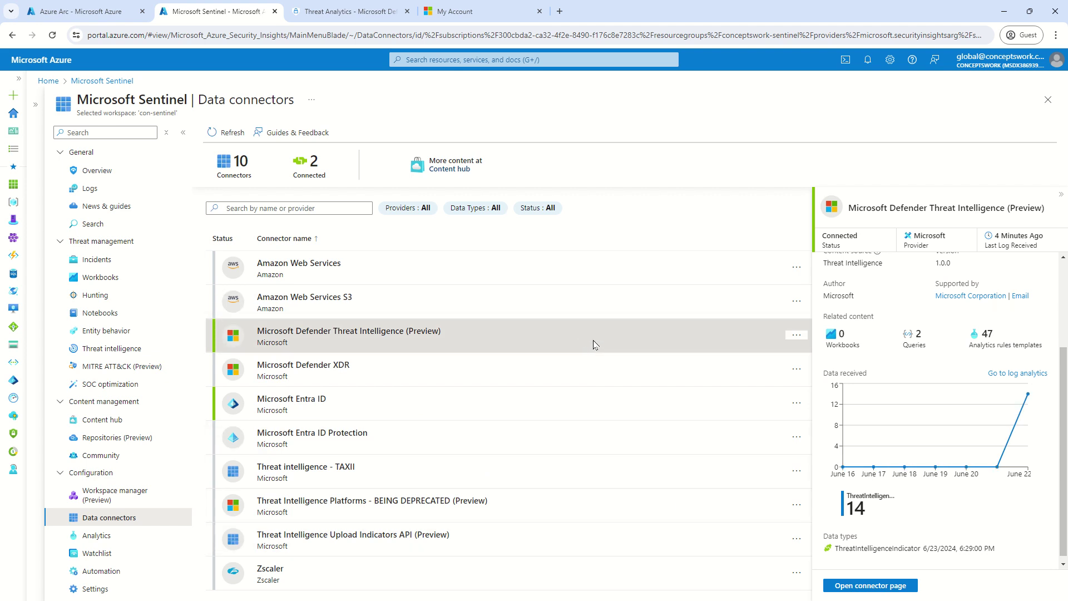
Open the full Microsoft Defender Threat Intelligence (Preview) connector page
left_click(861, 591)
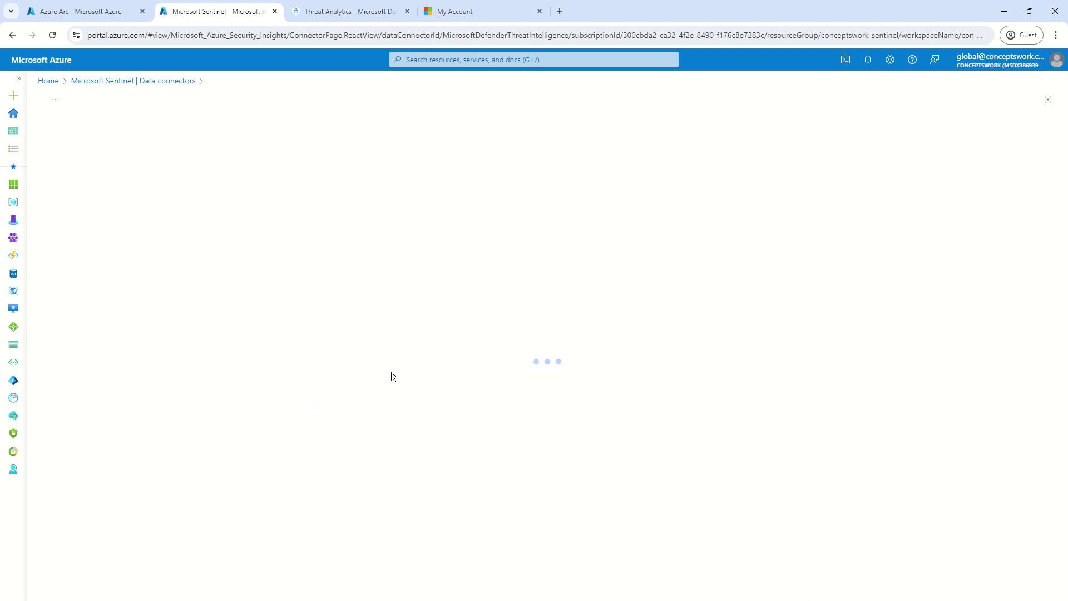